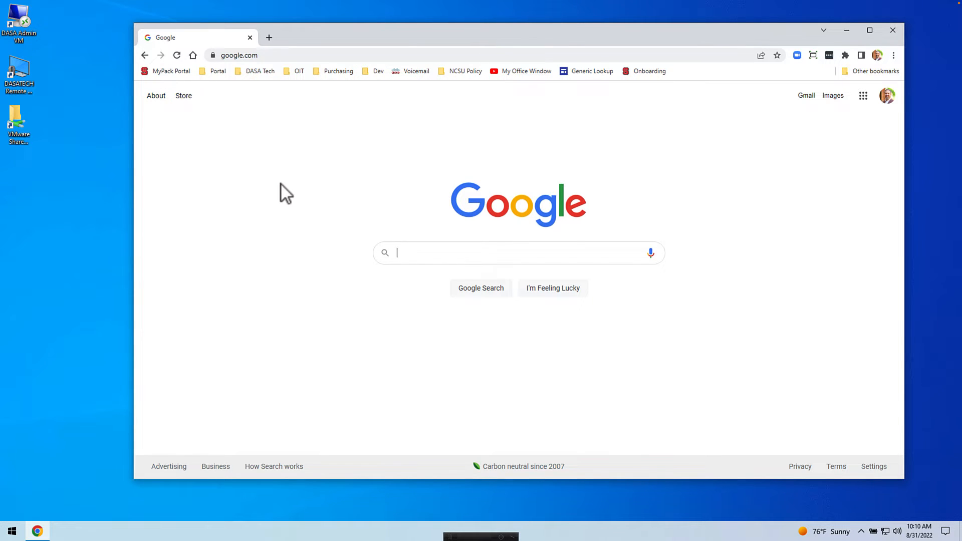
Step: Open the Google Takeout page at takeout.google.com
{"action": "left_click_drag", "start_coordinate": [297, 35], "coordinate": [242, 41]}
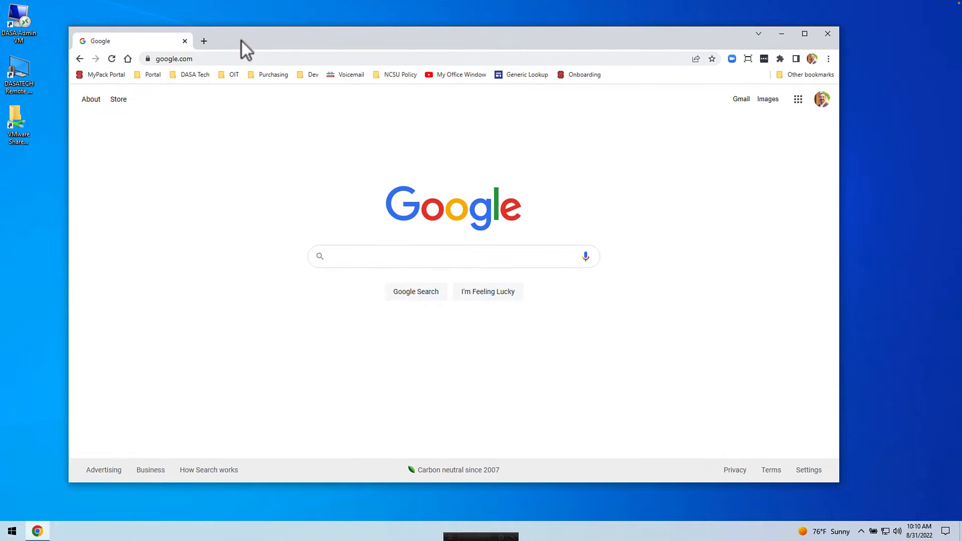
{"action": "left_click", "coordinate": [210, 59]}
{"action": "type", "text": "takeout."}
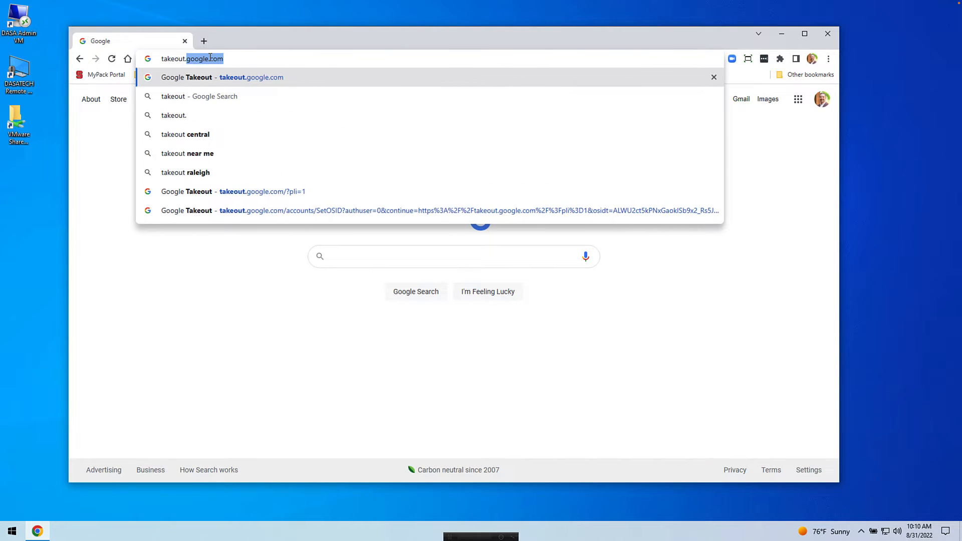
{"action": "type", "text": "google.com"}
{"action": "key", "text": "Return"}
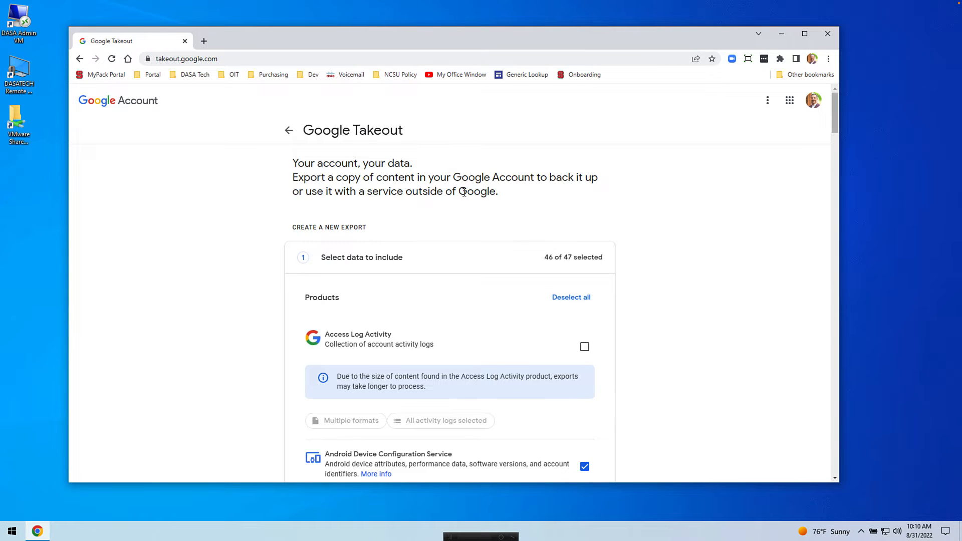
Step: Deselect all products in the list of data to include in the new export
{"action": "scroll", "coordinate": [548, 196], "scroll_direction": "down", "scroll_amount": 1}
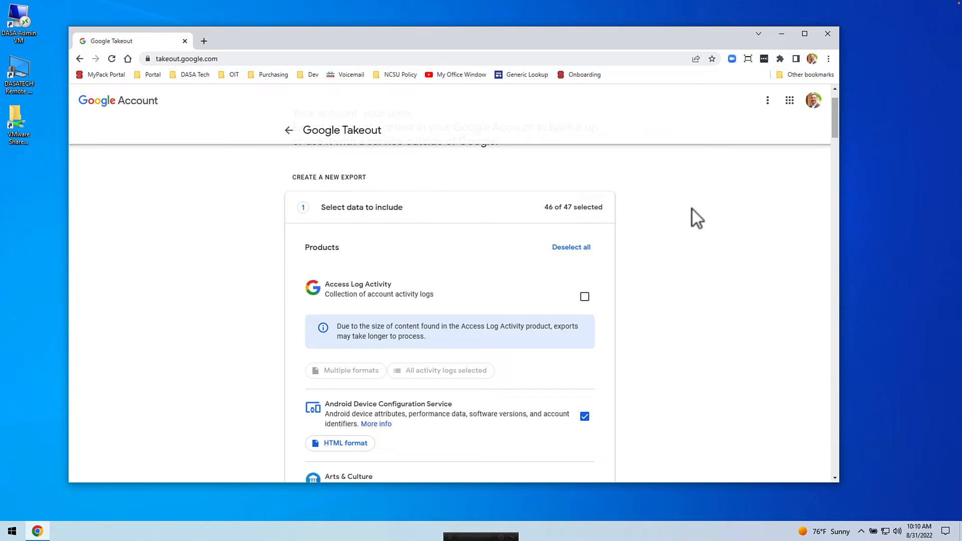
{"action": "left_click", "coordinate": [567, 251]}
{"action": "scroll", "coordinate": [641, 251], "scroll_direction": "down", "scroll_amount": 2}
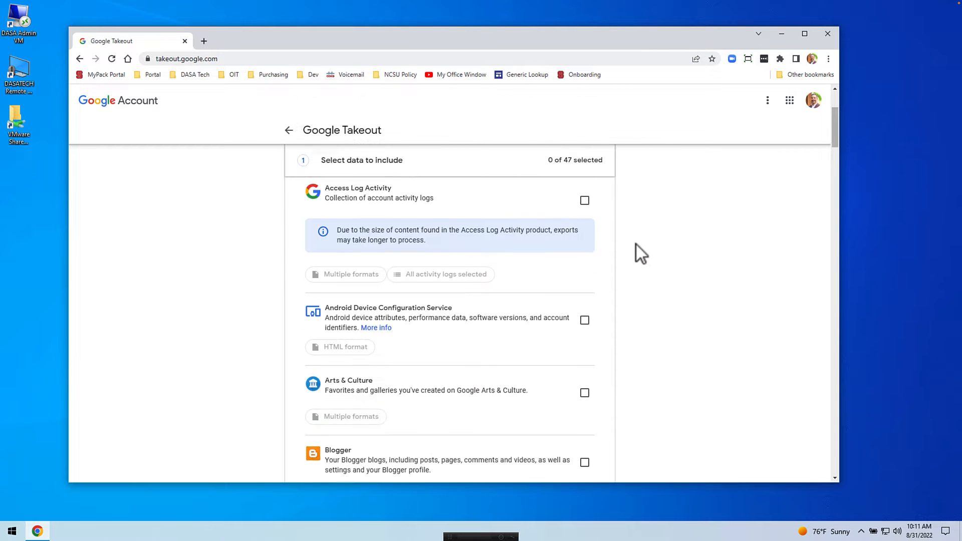
Step: Include only Drive in the list of products to export
{"action": "scroll", "coordinate": [636, 244], "scroll_direction": "down", "scroll_amount": 3}
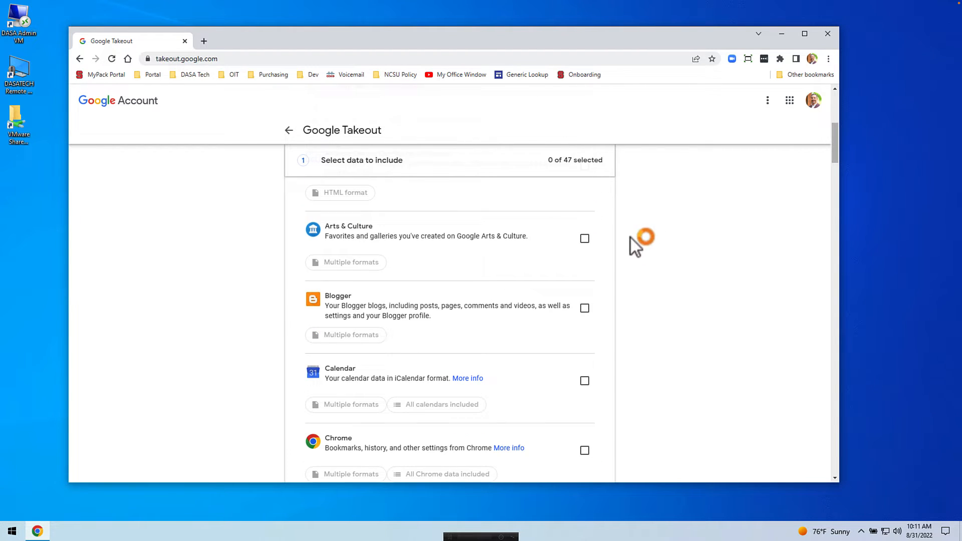
{"action": "scroll", "coordinate": [630, 239], "scroll_direction": "down", "scroll_amount": 1}
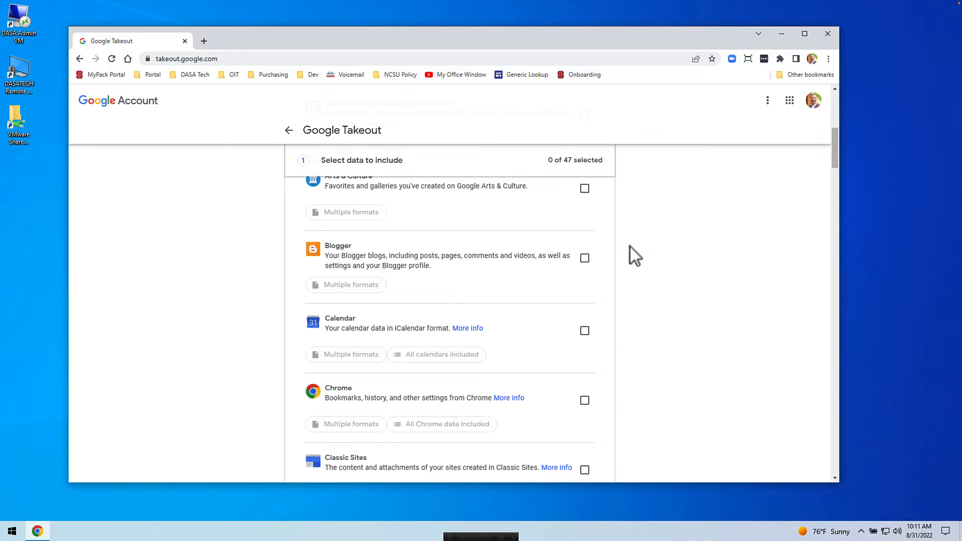
{"action": "scroll", "coordinate": [631, 248], "scroll_direction": "down", "scroll_amount": 1}
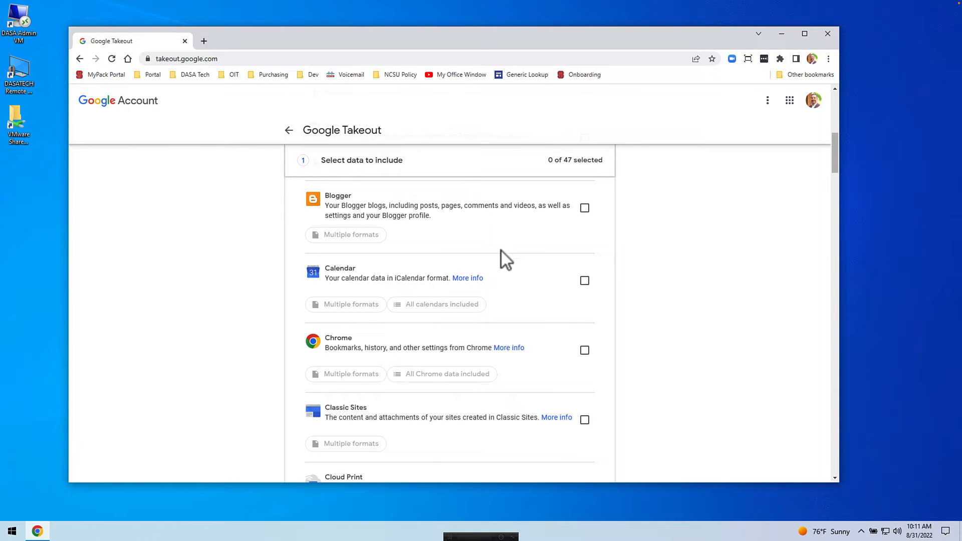
{"action": "scroll", "coordinate": [528, 272], "scroll_direction": "down", "scroll_amount": 1}
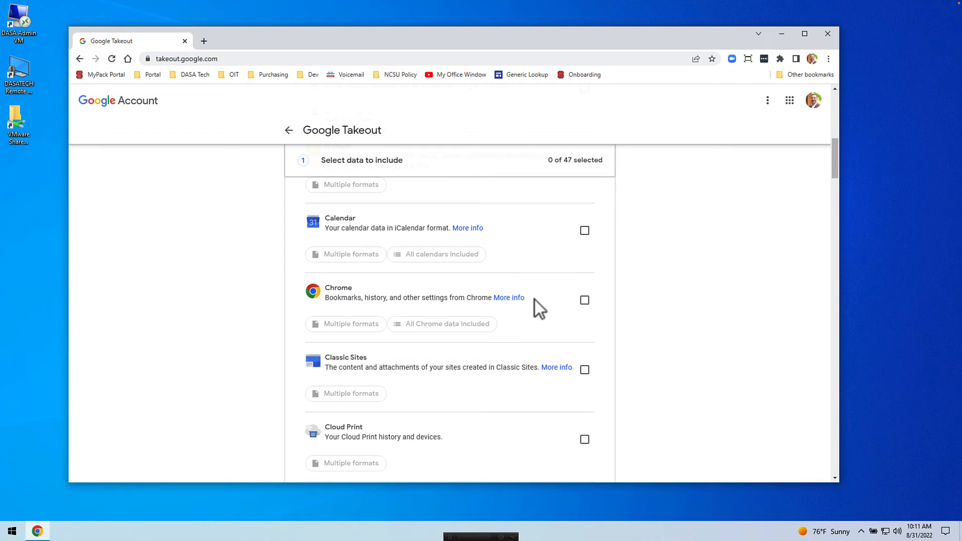
{"action": "scroll", "coordinate": [547, 296], "scroll_direction": "down", "scroll_amount": 5}
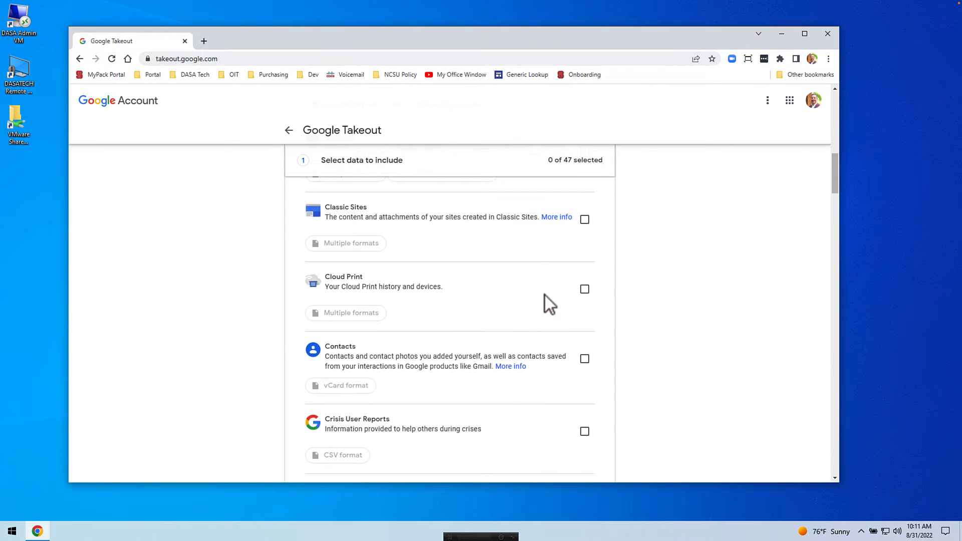
{"action": "scroll", "coordinate": [547, 301], "scroll_direction": "down", "scroll_amount": 4}
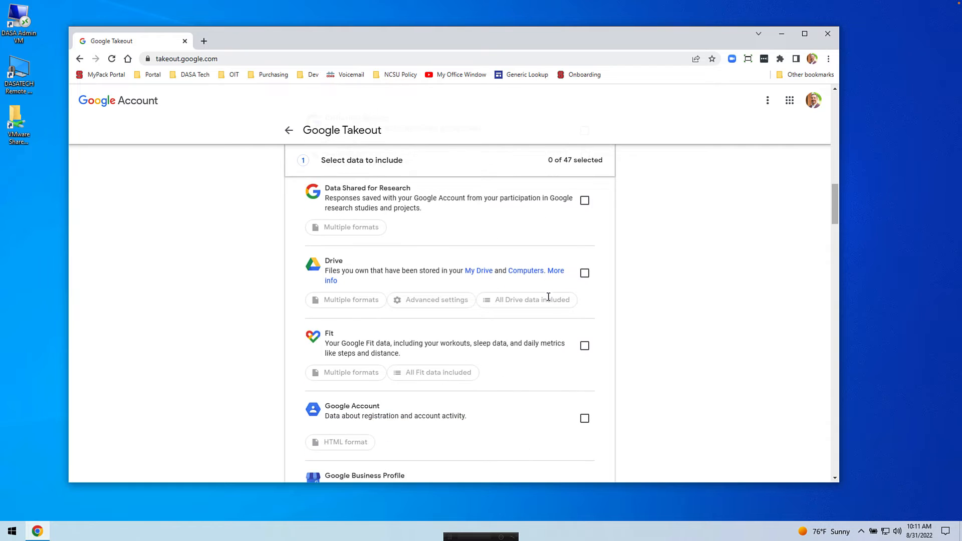
{"action": "scroll", "coordinate": [547, 303], "scroll_direction": "down", "scroll_amount": 1}
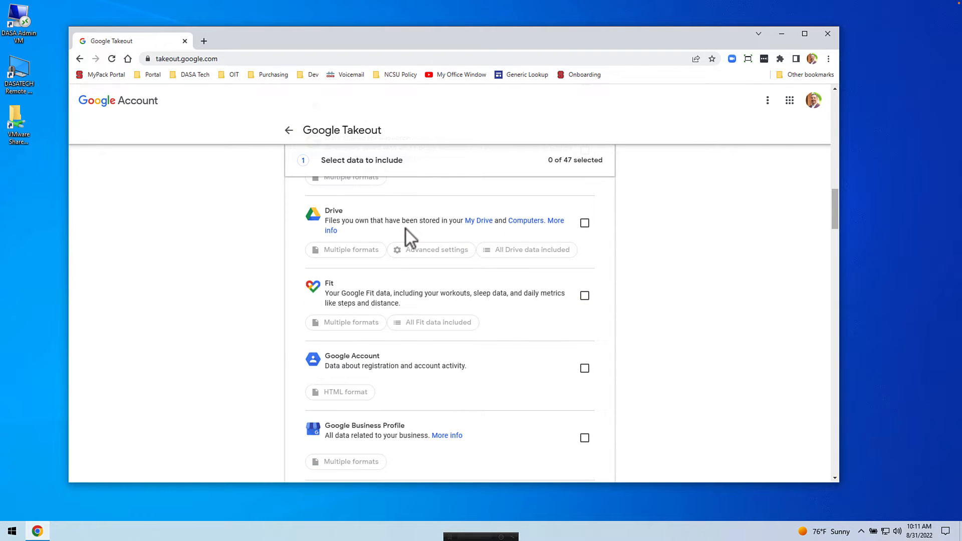
{"action": "left_click", "coordinate": [584, 224]}
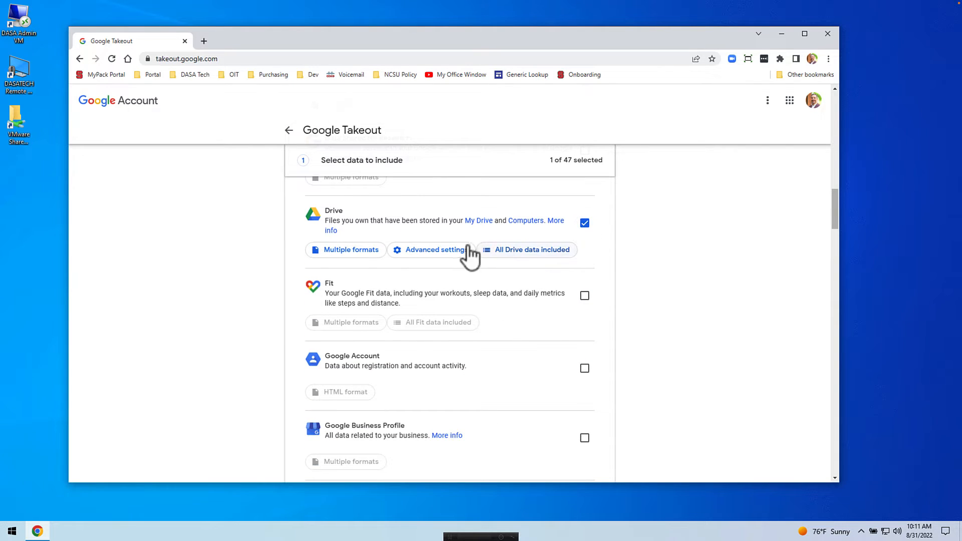
Step: Check the Drive file format choices and confirm DOCX for documents, JPG for drawings, PPTX for presentations and XLSX for spreadsheets
{"action": "left_click", "coordinate": [347, 249]}
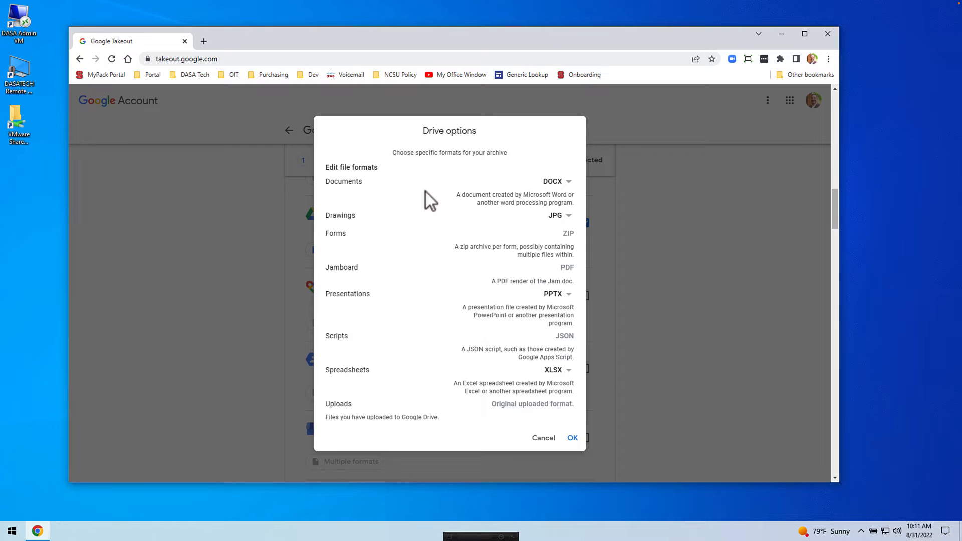
{"action": "left_click", "coordinate": [544, 187]}
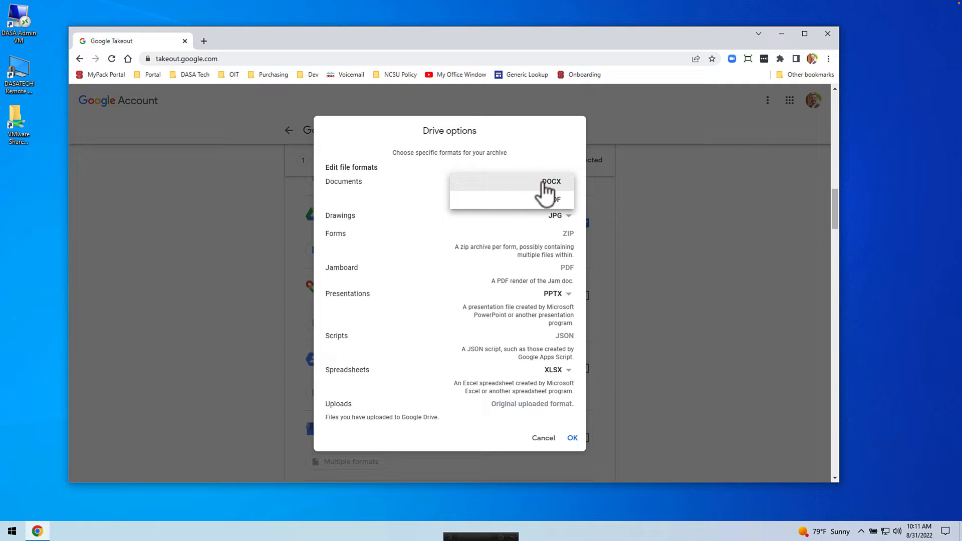
{"action": "left_click", "coordinate": [416, 176]}
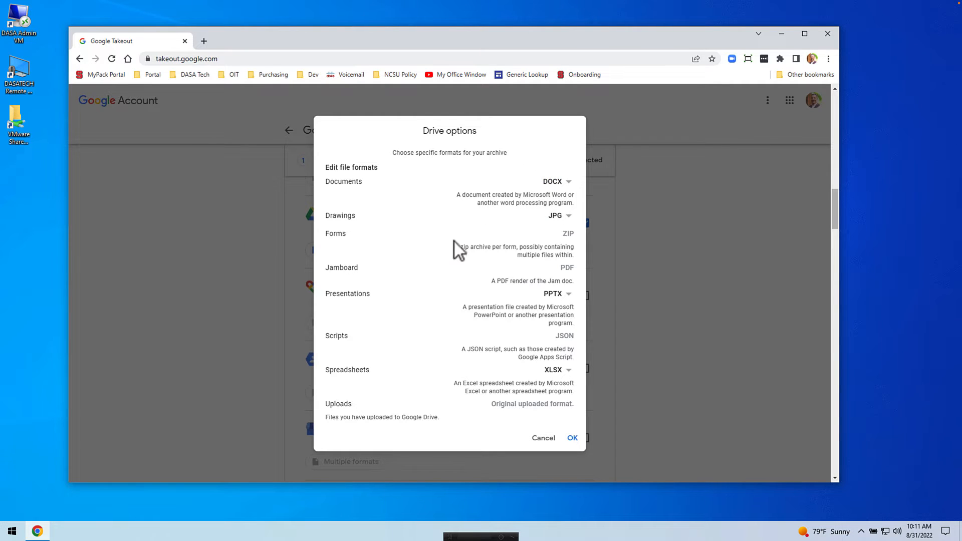
{"action": "left_click", "coordinate": [552, 299]}
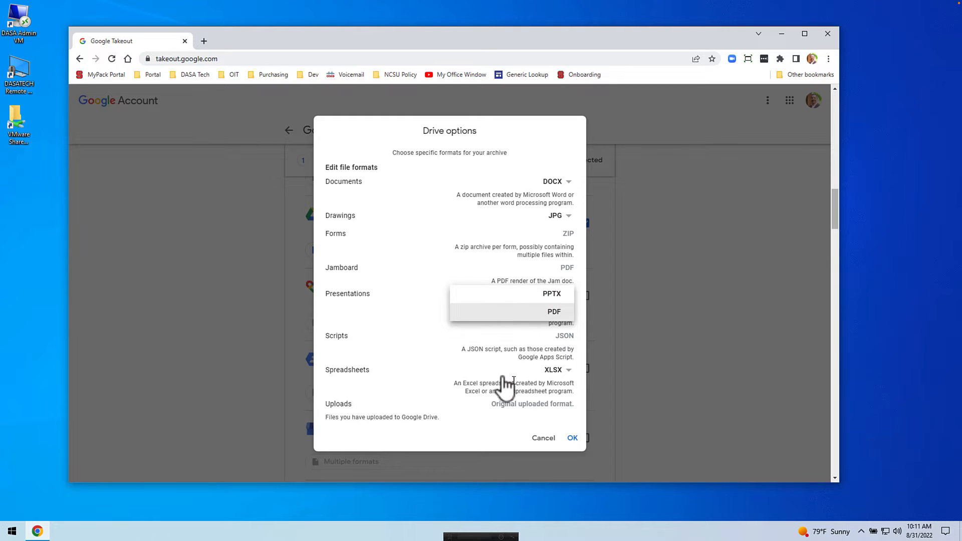
{"action": "left_click", "coordinate": [552, 376]}
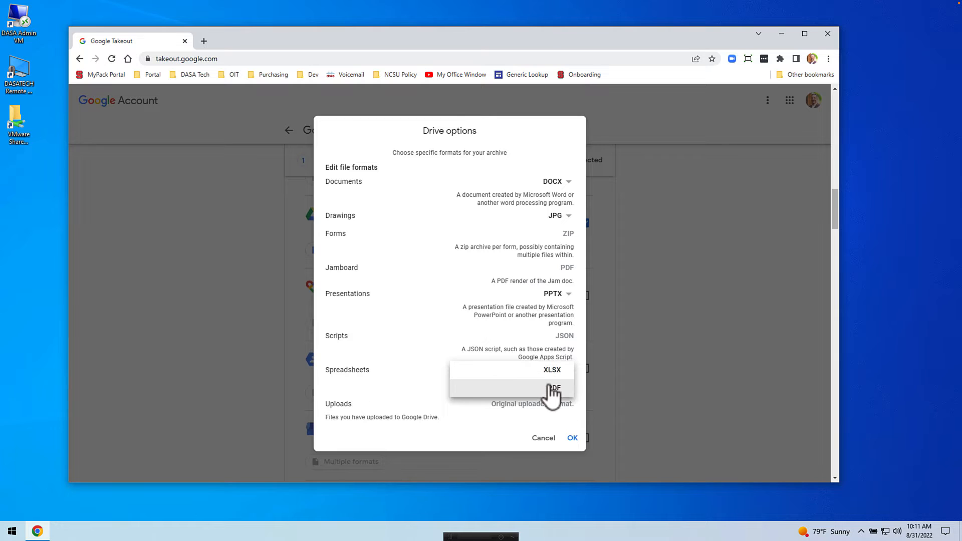
{"action": "left_click", "coordinate": [425, 350]}
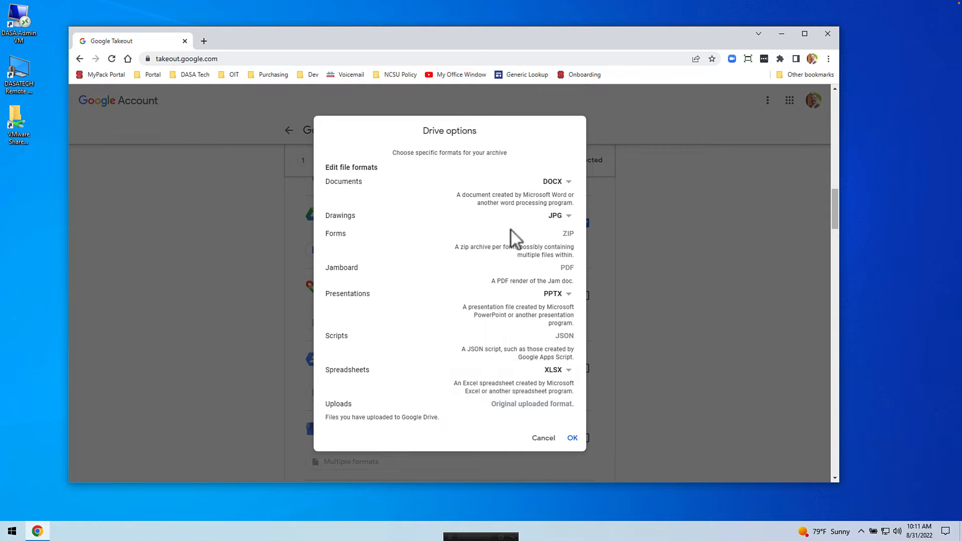
{"action": "left_click", "coordinate": [550, 226]}
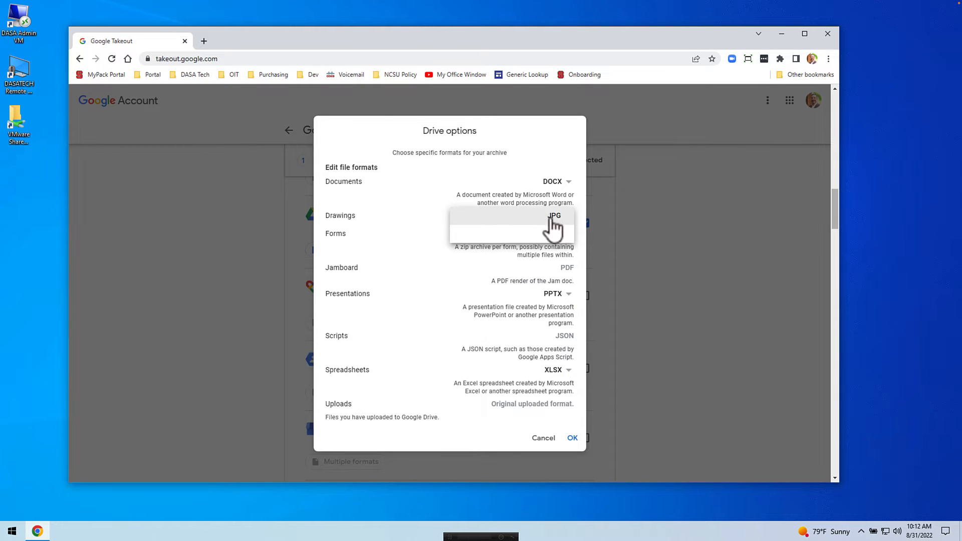
{"action": "left_click", "coordinate": [414, 214]}
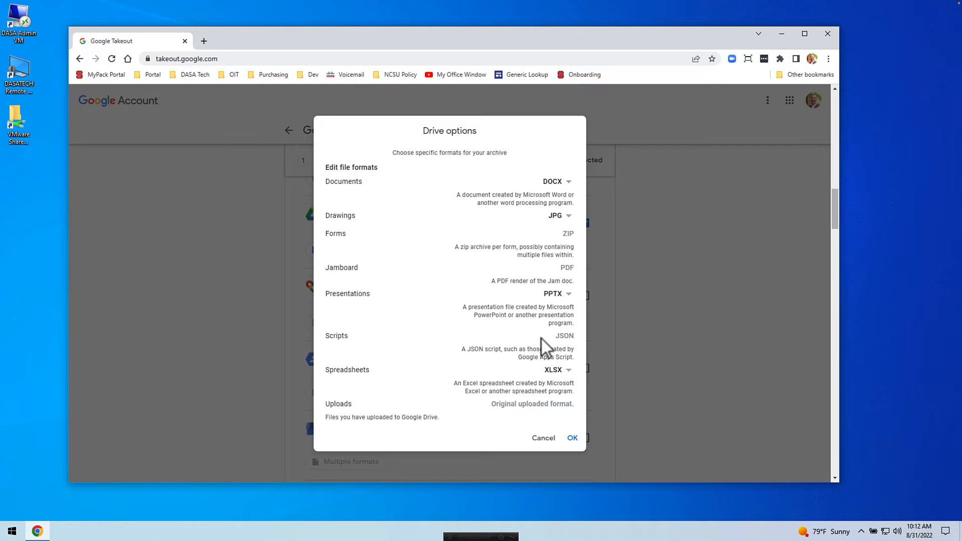
{"action": "scroll", "coordinate": [527, 339], "scroll_direction": "down", "scroll_amount": 1}
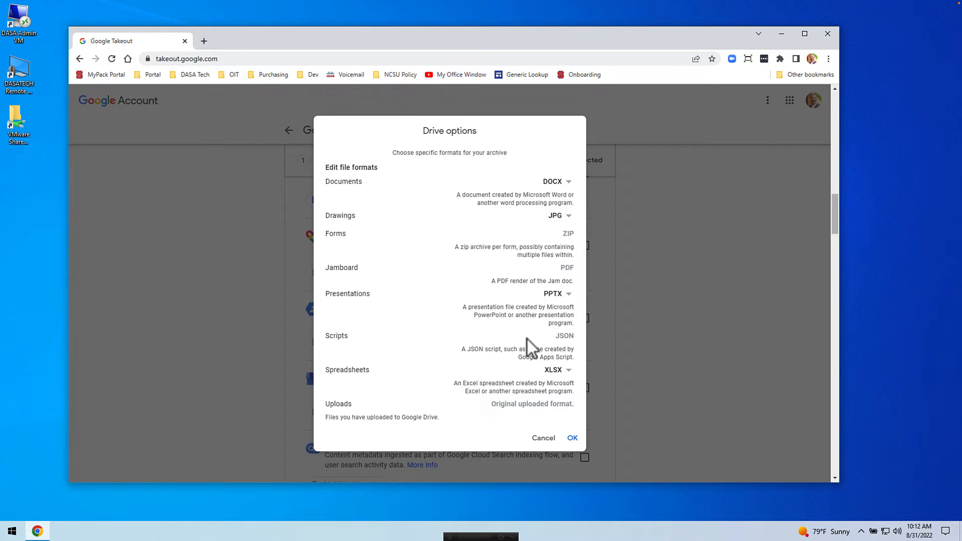
{"action": "left_click", "coordinate": [567, 439]}
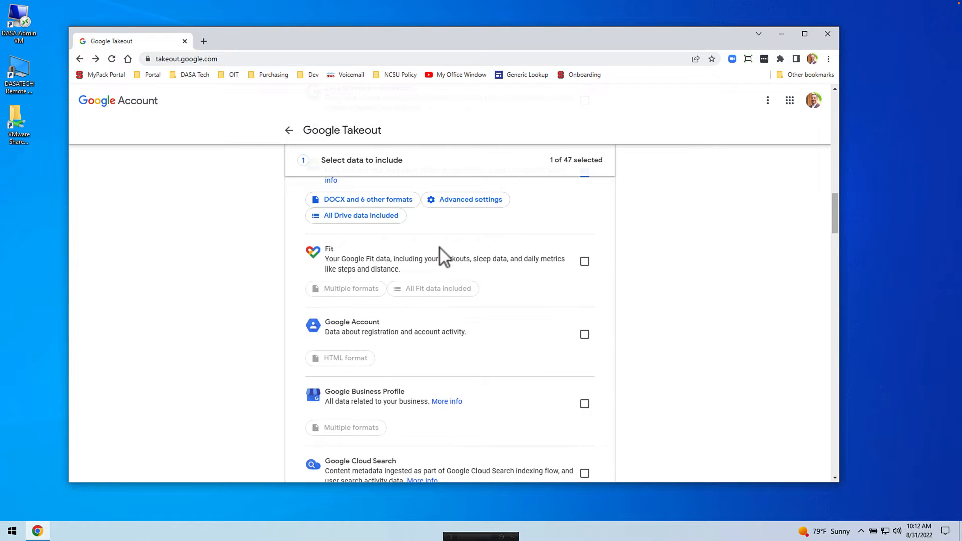
Step: Review Drive's advanced settings and confirm them with both additional-file options unchecked
{"action": "scroll", "coordinate": [440, 253], "scroll_direction": "up", "scroll_amount": 1}
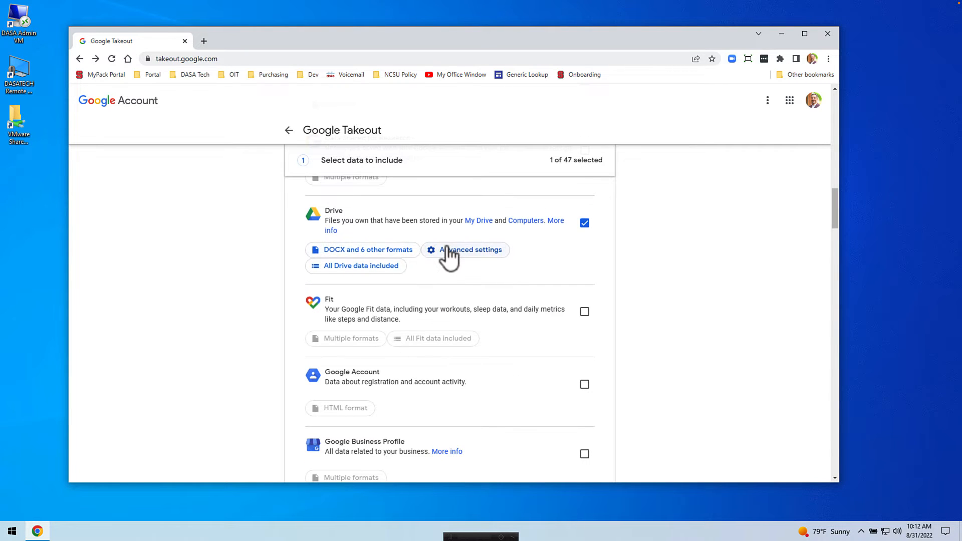
{"action": "left_click", "coordinate": [447, 248]}
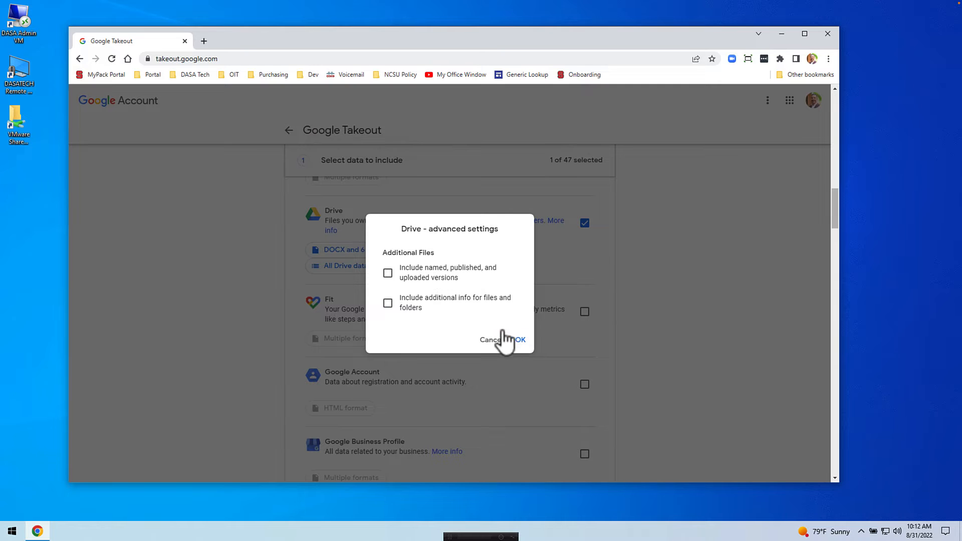
{"action": "left_click", "coordinate": [518, 341]}
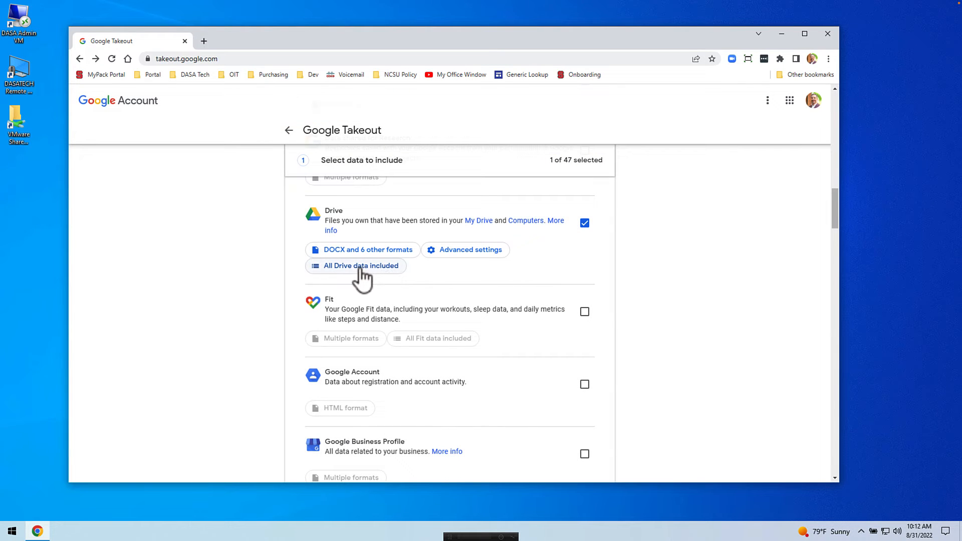
Step: In Drive's content options, turn off including all files and folders and deselect every folder
{"action": "left_click", "coordinate": [361, 266]}
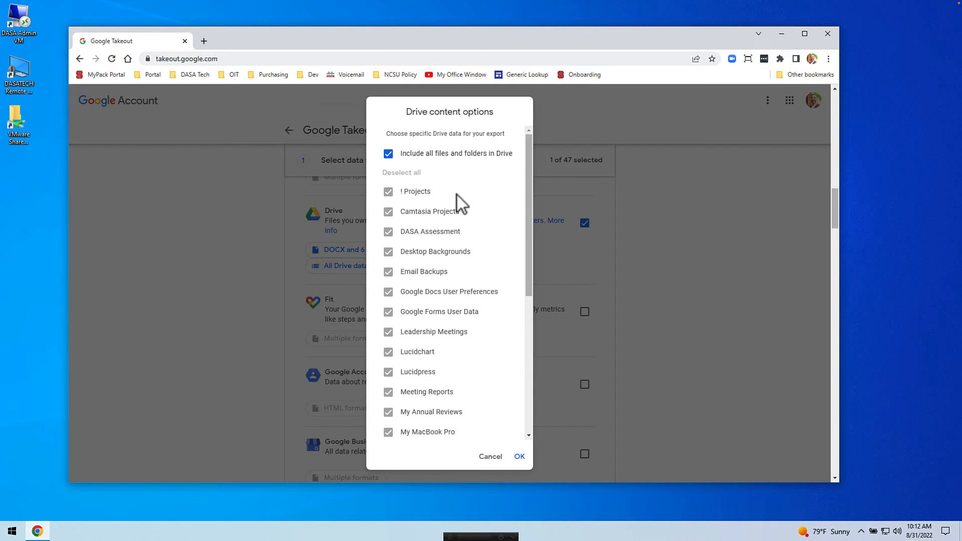
{"action": "left_click_drag", "start_coordinate": [524, 196], "coordinate": [514, 158]}
{"action": "scroll", "coordinate": [483, 206], "scroll_direction": "down", "scroll_amount": 5}
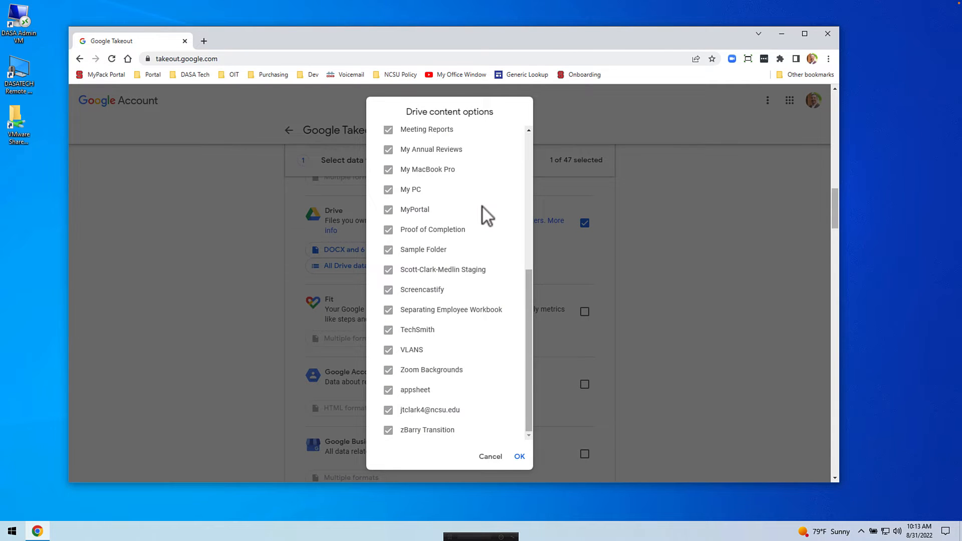
{"action": "scroll", "coordinate": [484, 207], "scroll_direction": "up", "scroll_amount": 5}
{"action": "left_click", "coordinate": [387, 153]}
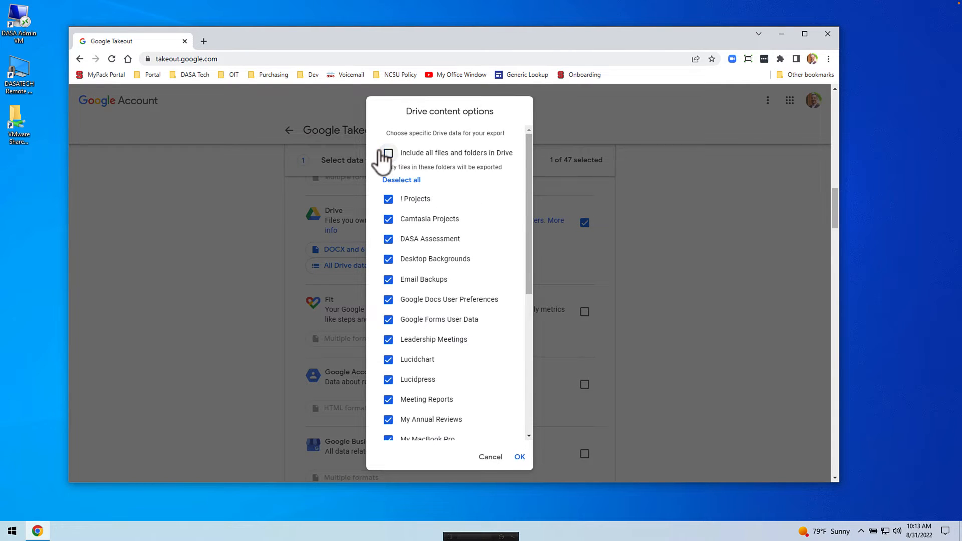
{"action": "left_click", "coordinate": [399, 180]}
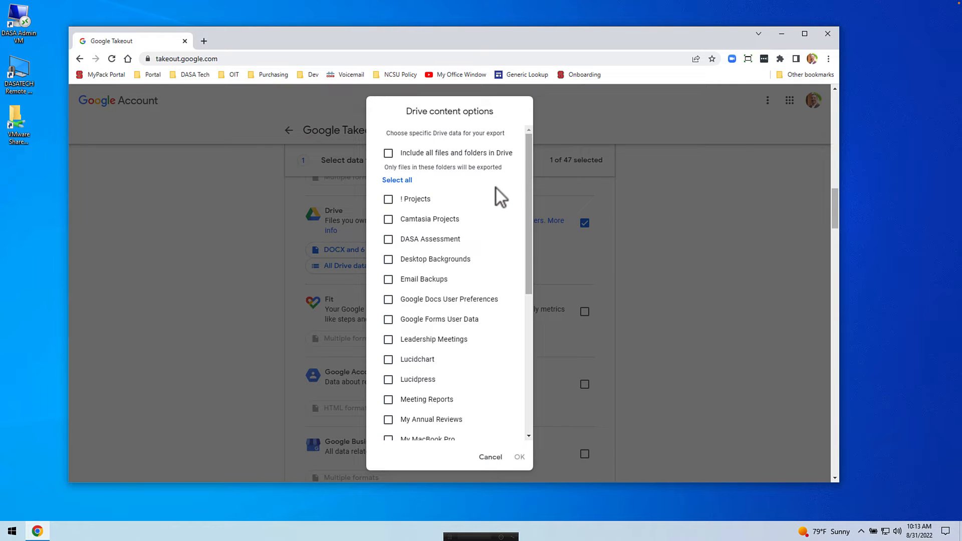
Step: Select the Screencastify, VLANS, Zoom Backgrounds and Meeting Reports folders for the Drive export and confirm the selection
{"action": "left_click_drag", "start_coordinate": [527, 175], "coordinate": [517, 136]}
{"action": "left_click_drag", "start_coordinate": [527, 188], "coordinate": [399, 148]}
{"action": "left_click_drag", "start_coordinate": [521, 234], "coordinate": [508, 409]}
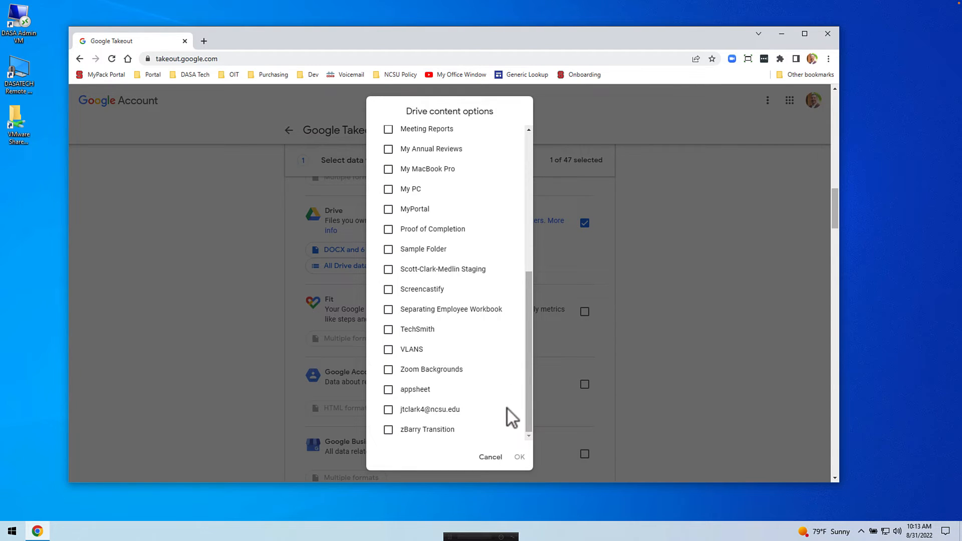
{"action": "left_click", "coordinate": [382, 291]}
{"action": "left_click", "coordinate": [385, 351]}
{"action": "left_click", "coordinate": [387, 369]}
{"action": "scroll", "coordinate": [386, 210], "scroll_direction": "up", "scroll_amount": 1}
{"action": "scroll", "coordinate": [386, 215], "scroll_direction": "up", "scroll_amount": 2}
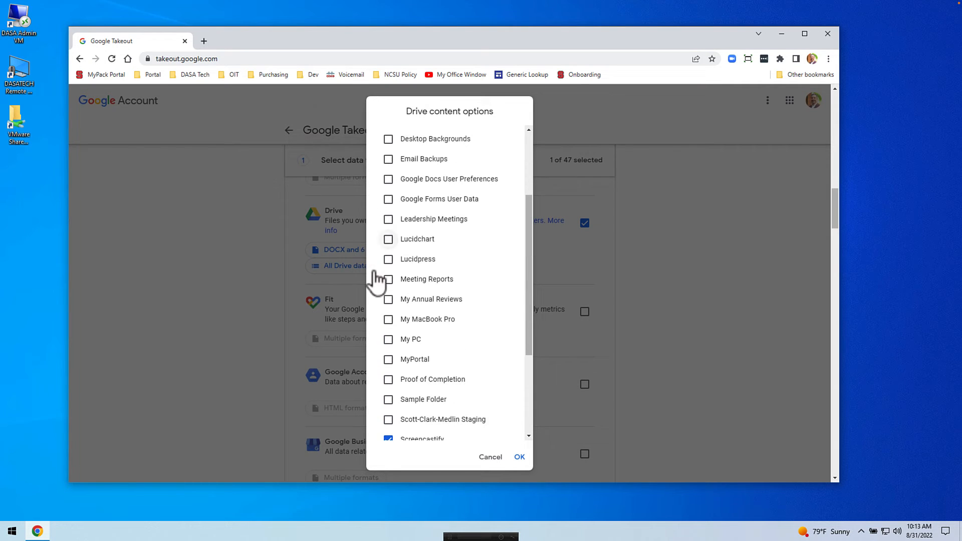
{"action": "left_click", "coordinate": [486, 276]}
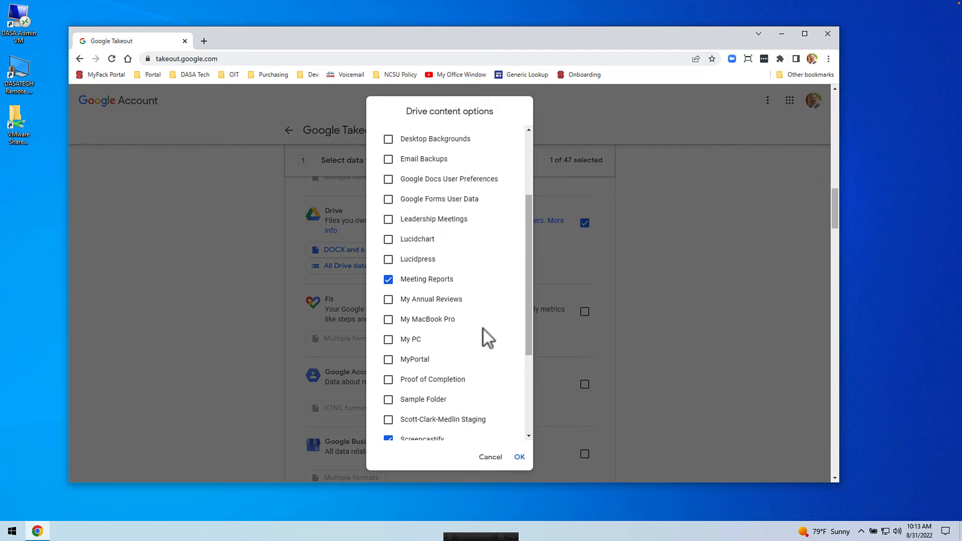
{"action": "left_click", "coordinate": [520, 456]}
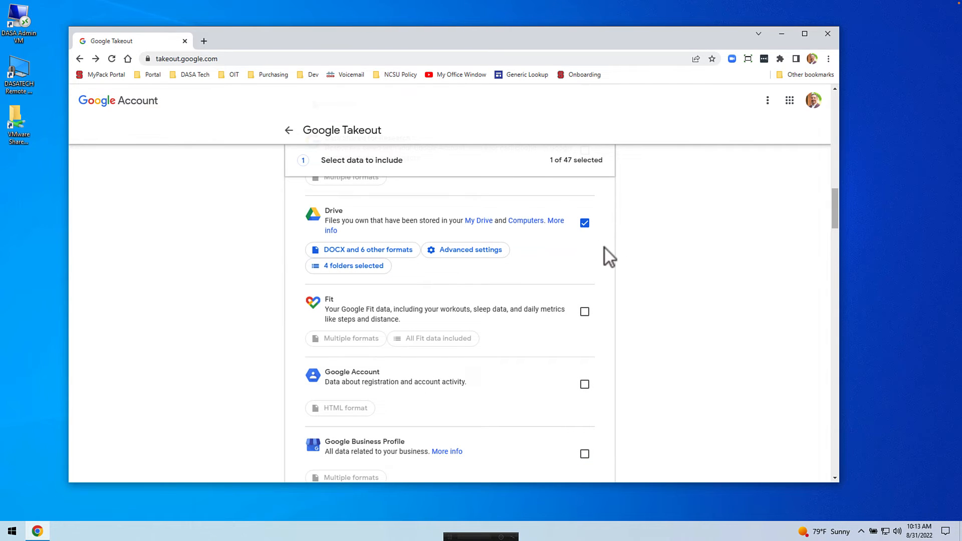
{"action": "scroll", "coordinate": [606, 248], "scroll_direction": "down", "scroll_amount": 2}
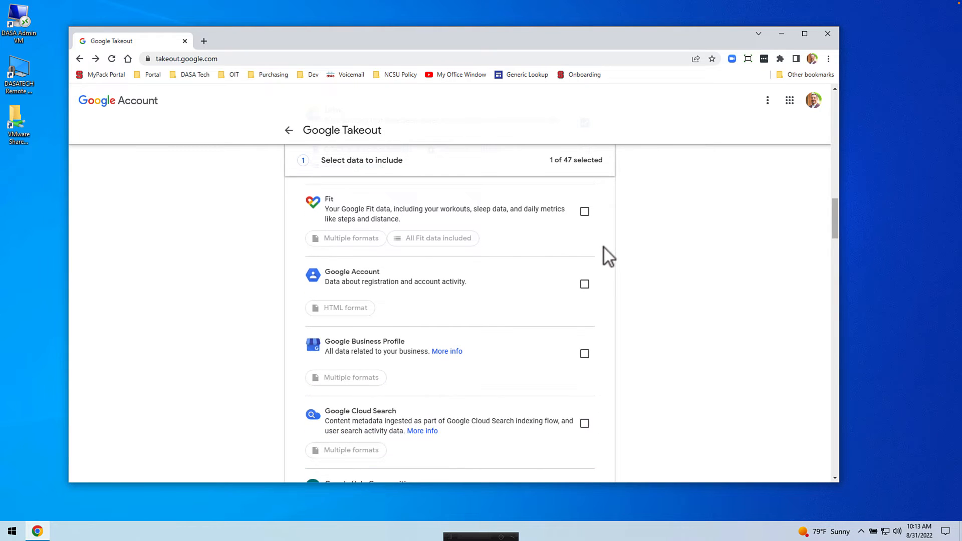
Step: Include Google Photos in the export and review the formats its photos, videos and metadata are exported in
{"action": "scroll", "coordinate": [603, 248], "scroll_direction": "down", "scroll_amount": 6}
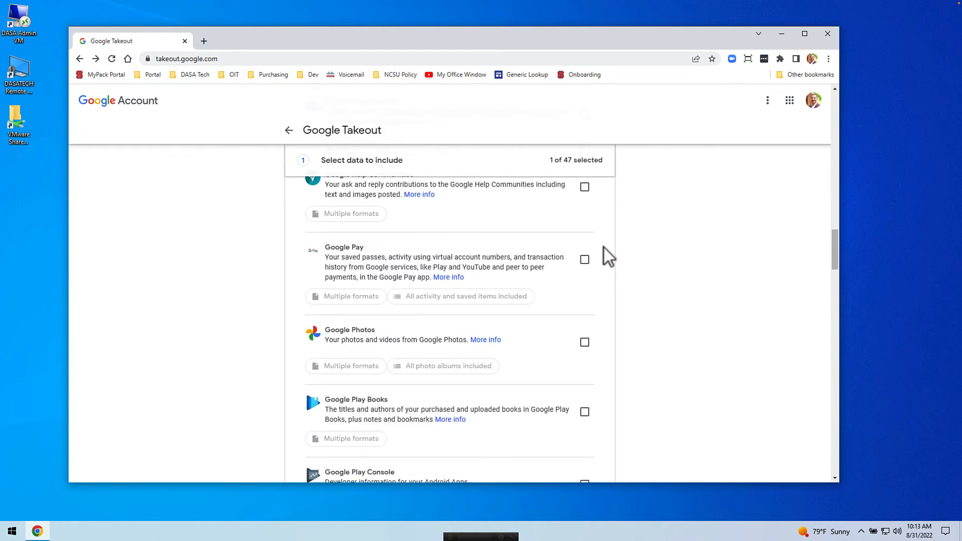
{"action": "scroll", "coordinate": [604, 248], "scroll_direction": "down", "scroll_amount": 2}
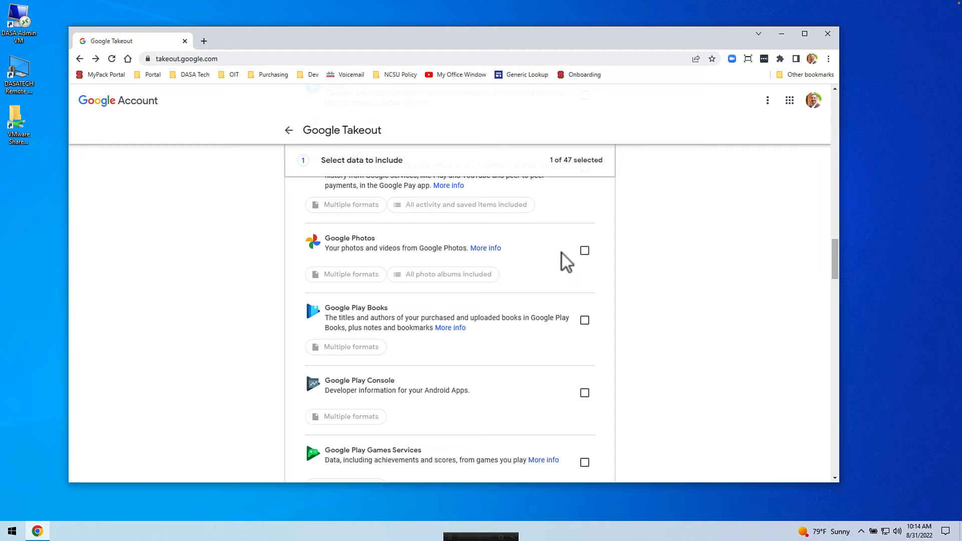
{"action": "left_click", "coordinate": [583, 252]}
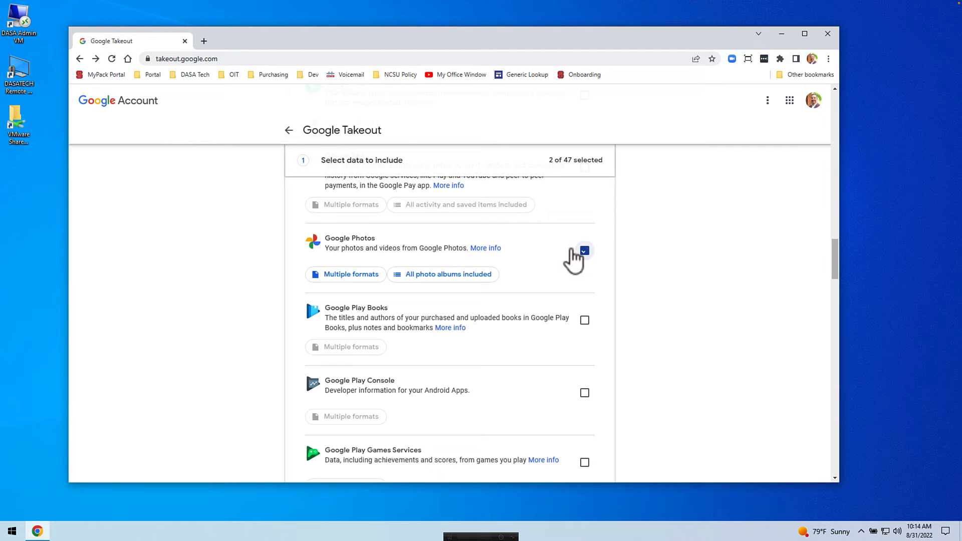
{"action": "left_click", "coordinate": [321, 274]}
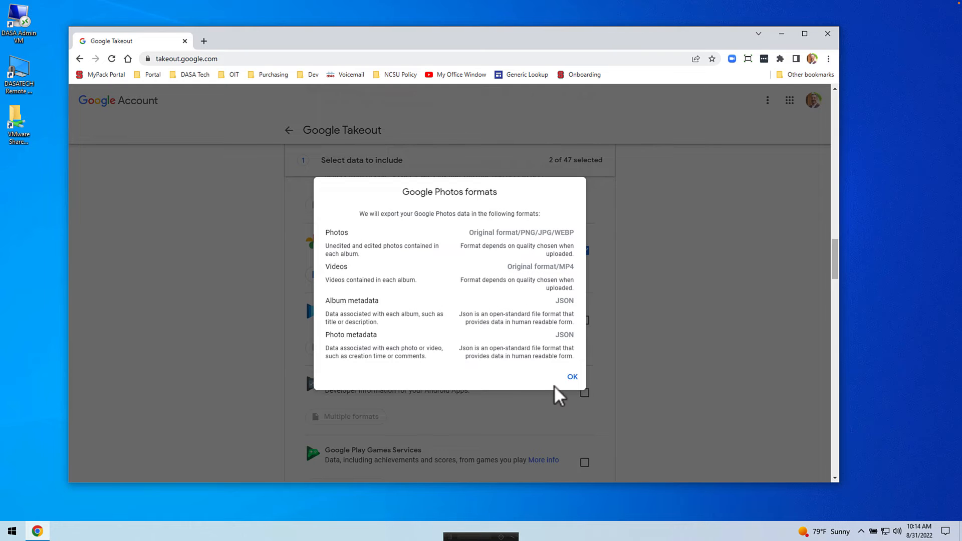
{"action": "left_click", "coordinate": [571, 382]}
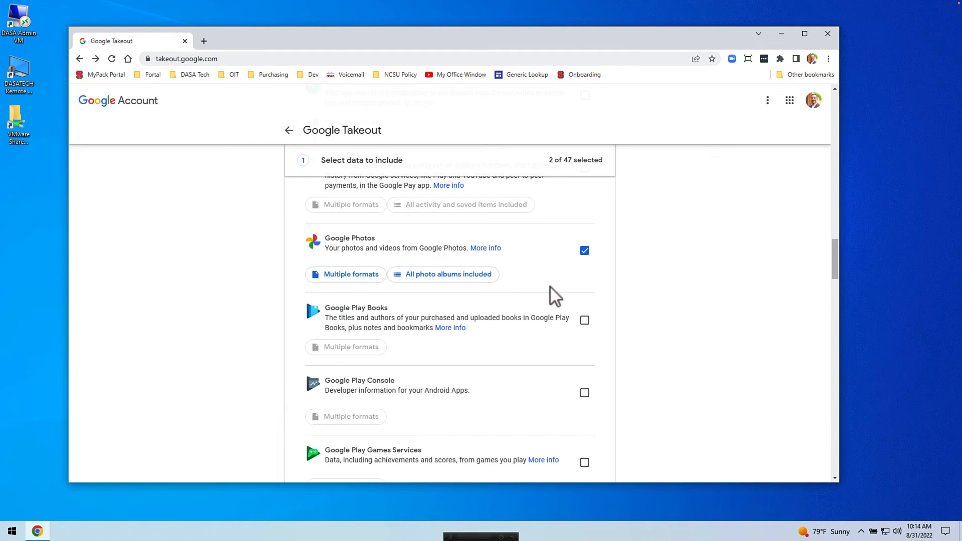
Step: In the Google Photos content options, select all albums and confirm
{"action": "left_click", "coordinate": [436, 275]}
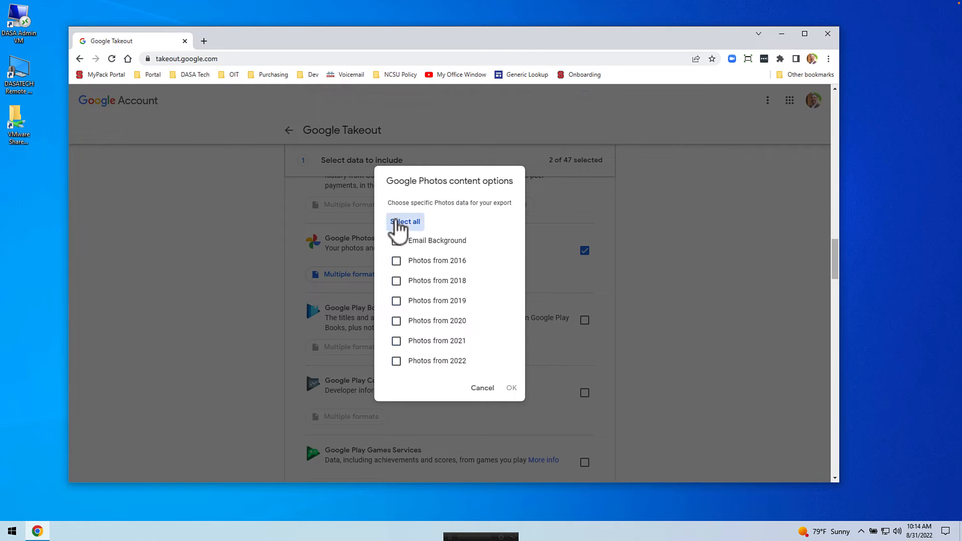
{"action": "left_click", "coordinate": [401, 221]}
{"action": "left_click", "coordinate": [511, 389]}
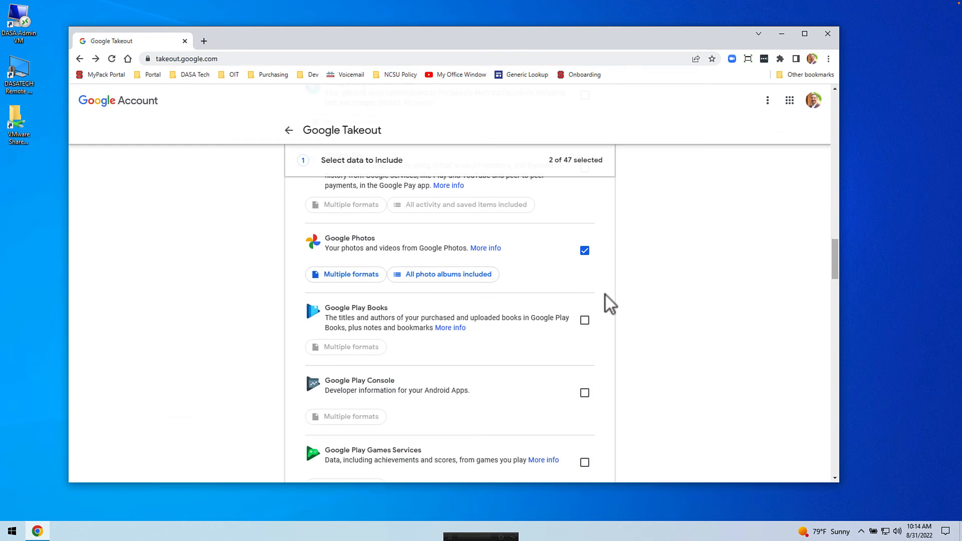
Step: Include Mail in the export and review the formats for its email messages and user settings
{"action": "scroll", "coordinate": [605, 294], "scroll_direction": "down", "scroll_amount": 4}
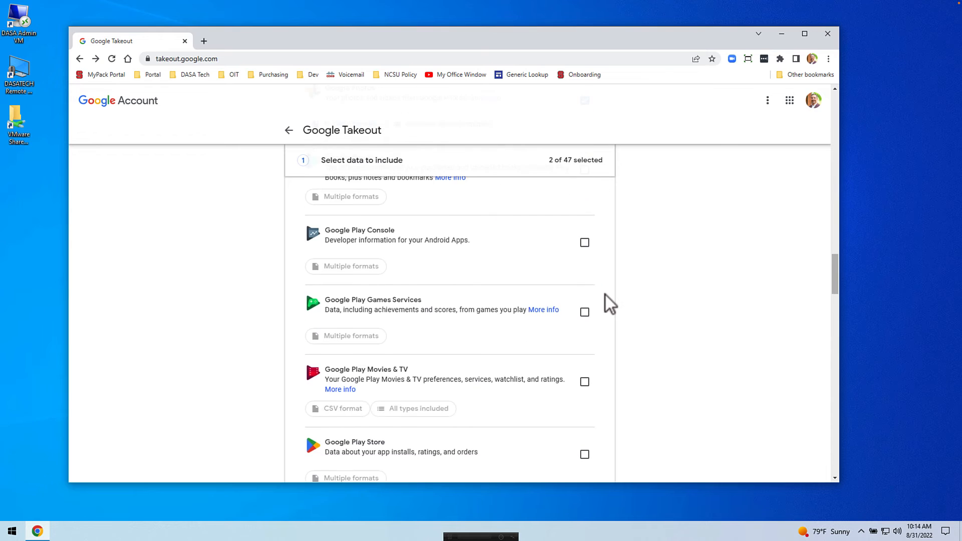
{"action": "scroll", "coordinate": [606, 294], "scroll_direction": "down", "scroll_amount": 7}
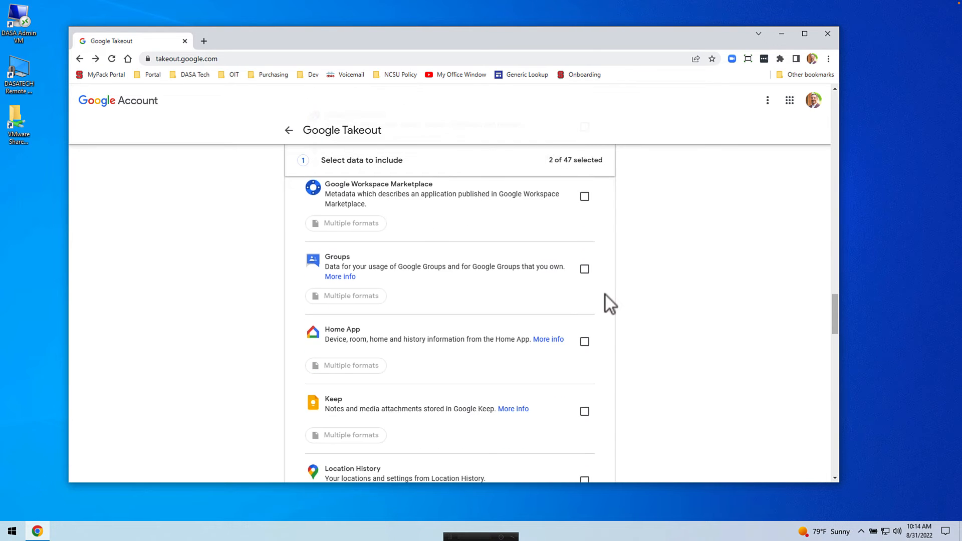
{"action": "scroll", "coordinate": [605, 294], "scroll_direction": "down", "scroll_amount": 6}
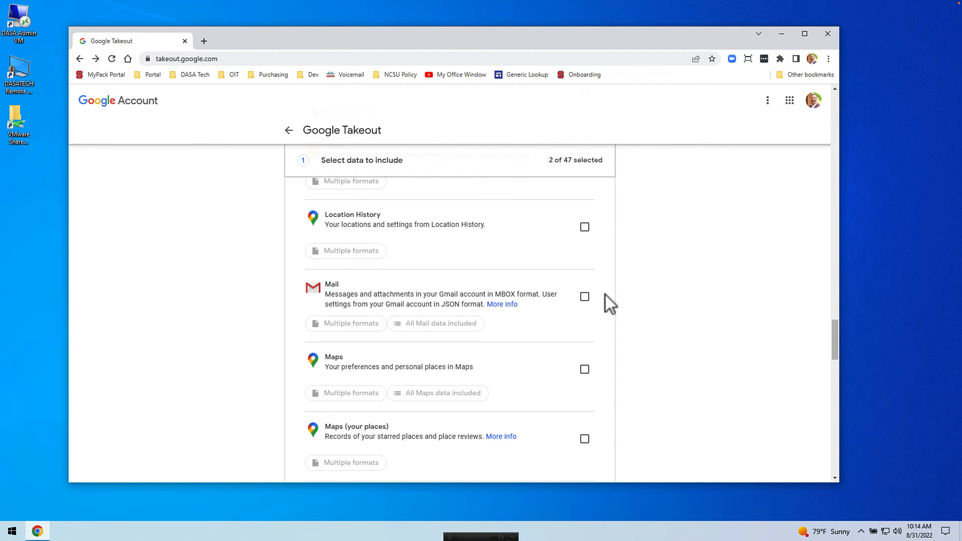
{"action": "left_click", "coordinate": [582, 247]}
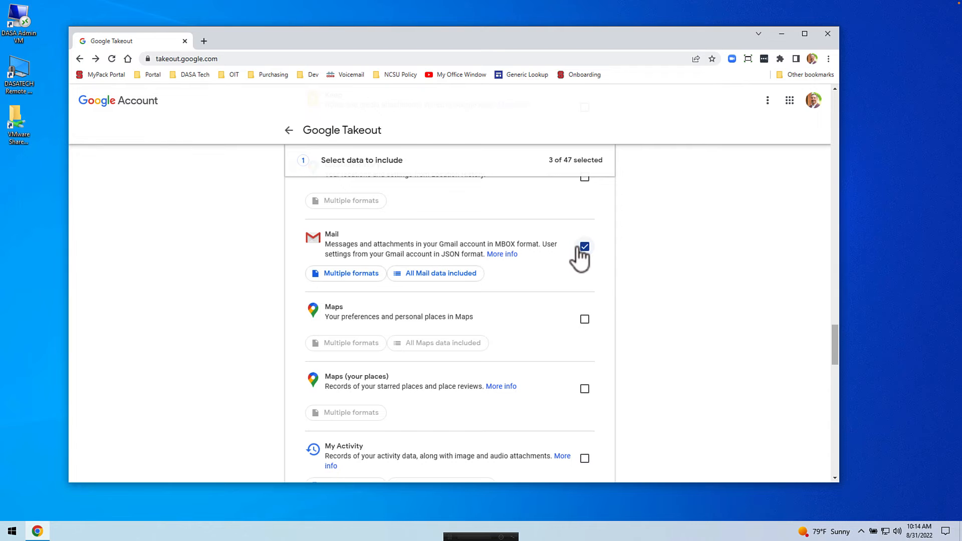
{"action": "left_click", "coordinate": [351, 274]}
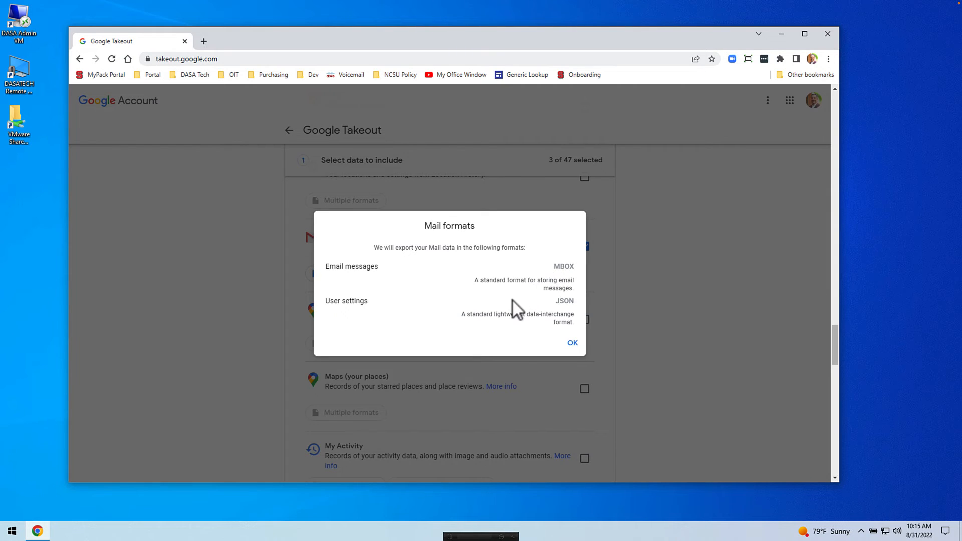
{"action": "left_click", "coordinate": [571, 343]}
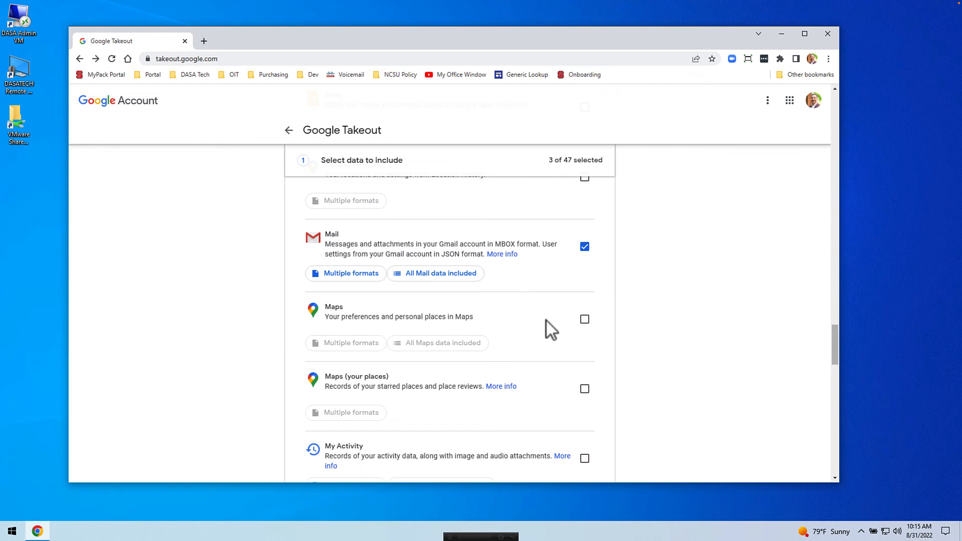
Step: In Mail's content options, turn off including all messages, add the zArchive/2020-21 - Projects/Broadband Survey label and confirm
{"action": "left_click", "coordinate": [434, 274]}
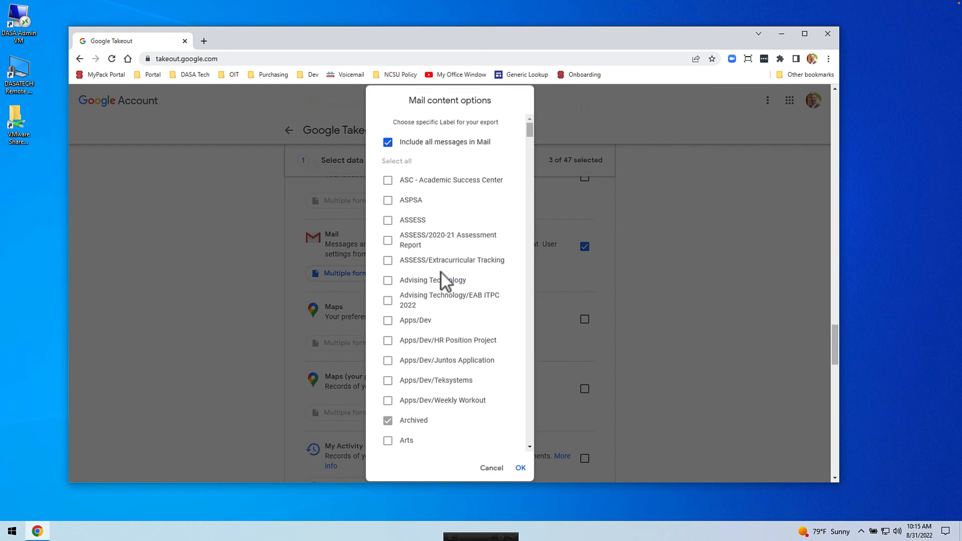
{"action": "left_click", "coordinate": [428, 141]}
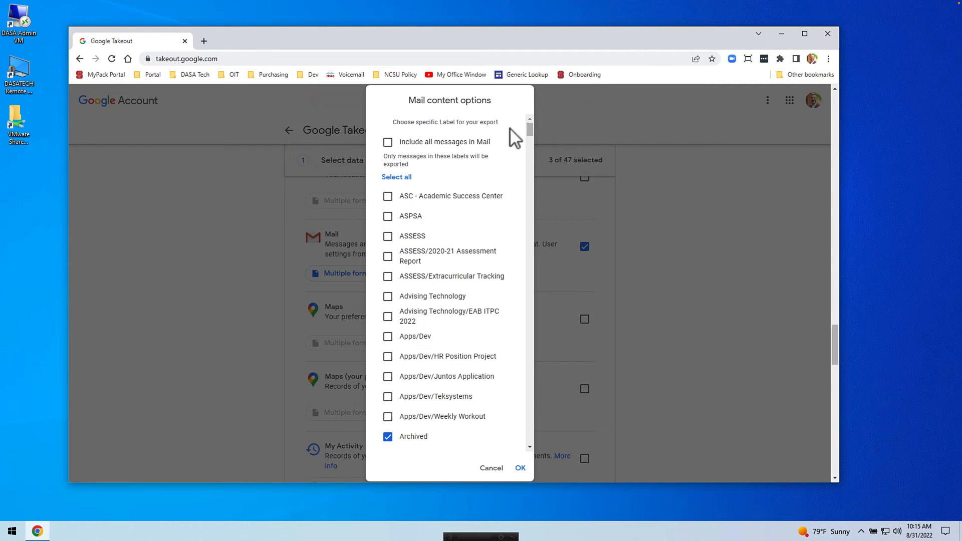
{"action": "mouse_move", "coordinate": [525, 124]}
{"action": "left_mouse_down"}
{"action": "mouse_move", "coordinate": [520, 333]}
{"action": "mouse_move", "coordinate": [518, 110]}
{"action": "left_mouse_up"}
{"action": "left_click_drag", "start_coordinate": [525, 131], "coordinate": [507, 350]}
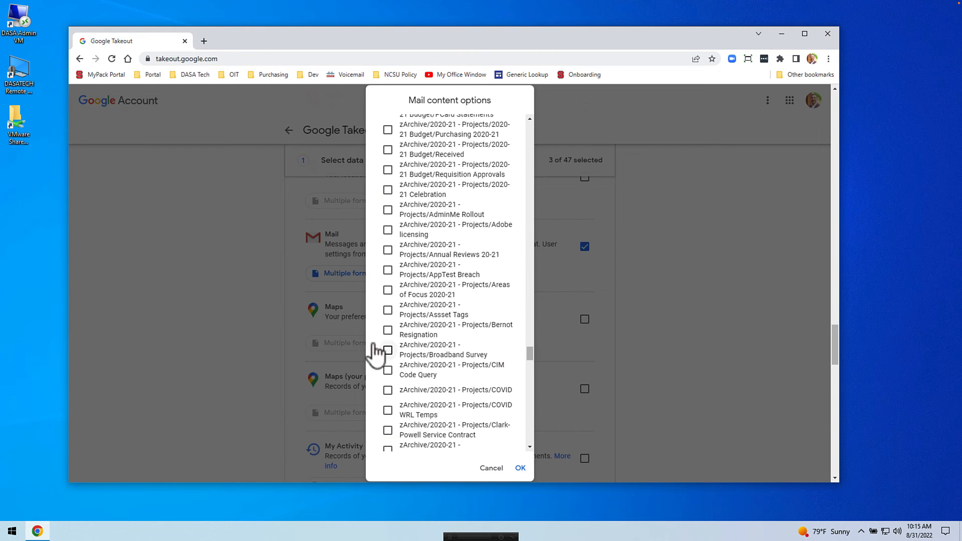
{"action": "left_click", "coordinate": [388, 351]}
{"action": "left_click", "coordinate": [519, 468]}
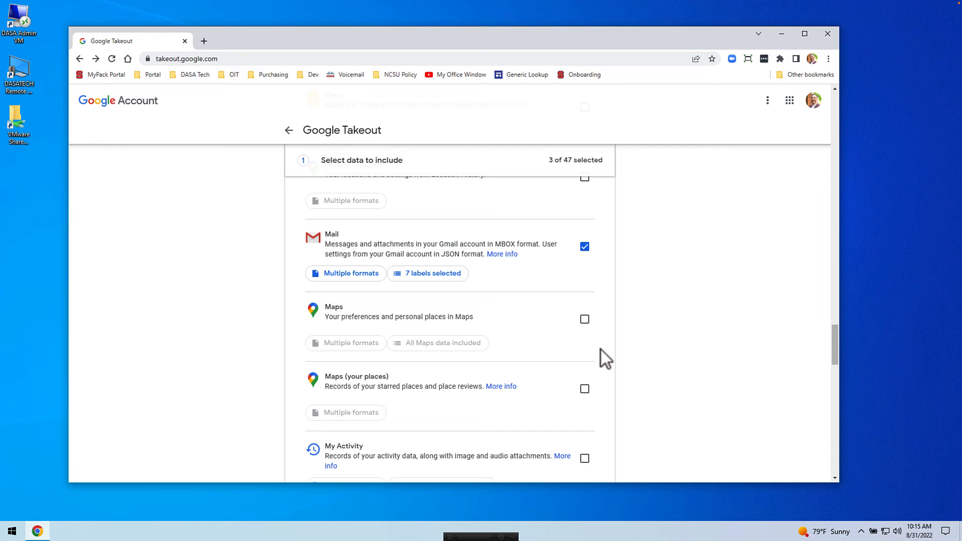
Step: Proceed to the file type, frequency and destination settings and keep Send download link via email as the delivery method
{"action": "scroll", "coordinate": [601, 350], "scroll_direction": "down", "scroll_amount": 15}
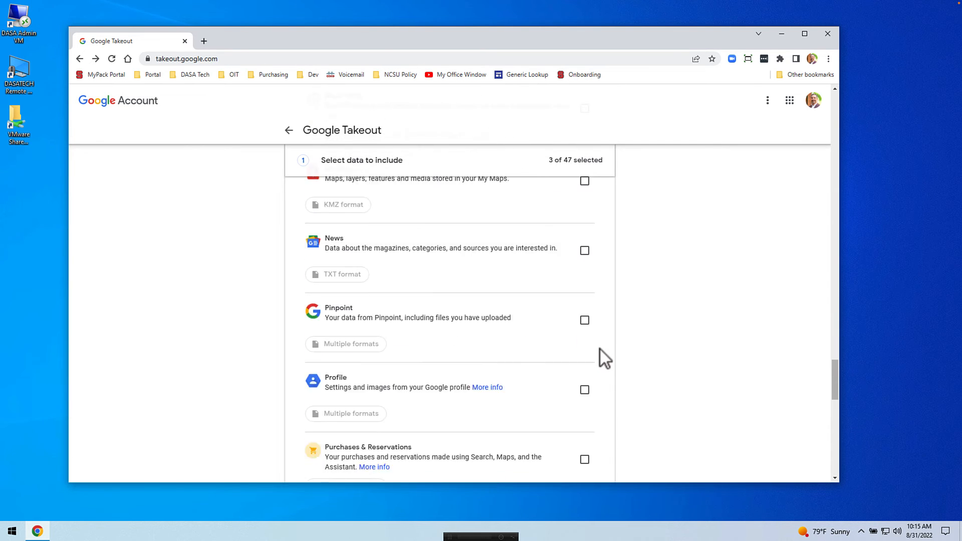
{"action": "scroll", "coordinate": [605, 358], "scroll_direction": "down", "scroll_amount": 5}
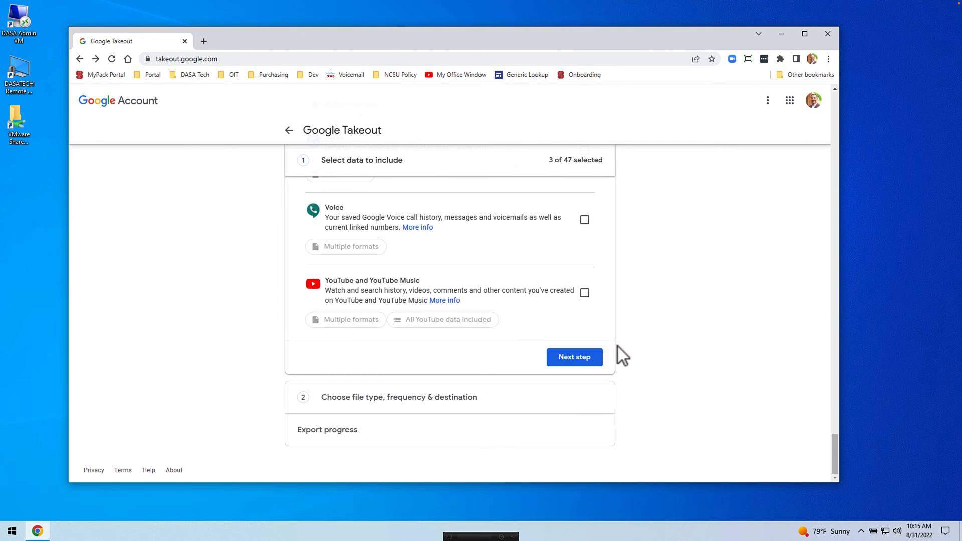
{"action": "left_click", "coordinate": [575, 357]}
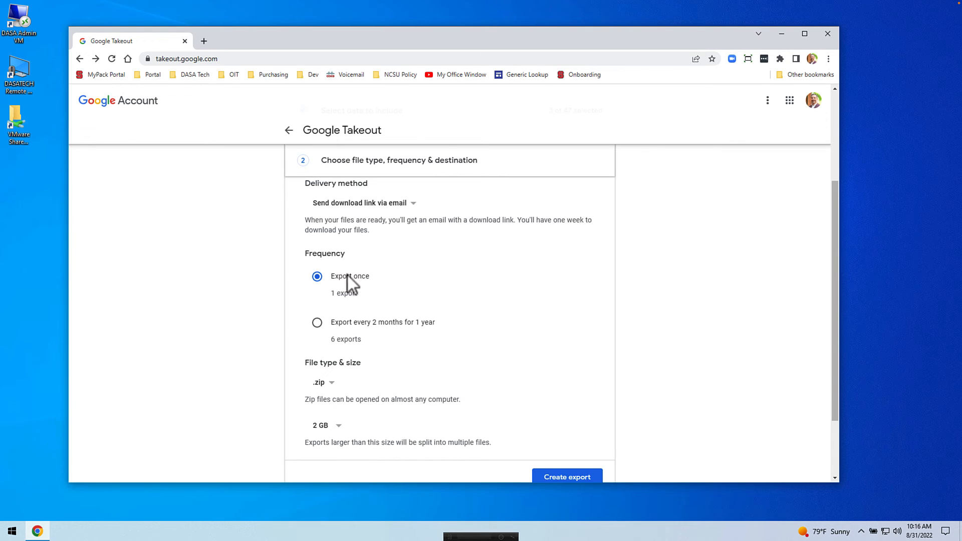
{"action": "left_click", "coordinate": [373, 203]}
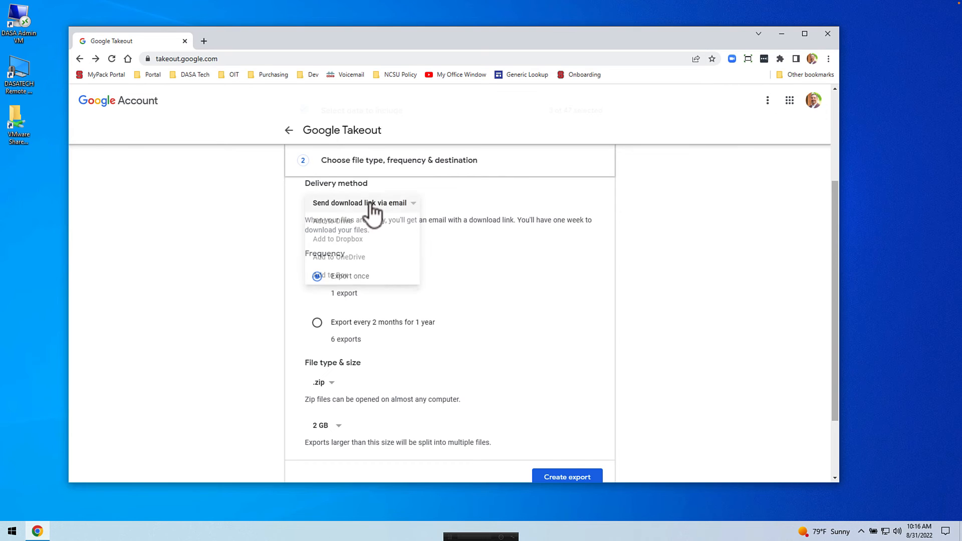
{"action": "left_click", "coordinate": [382, 202]}
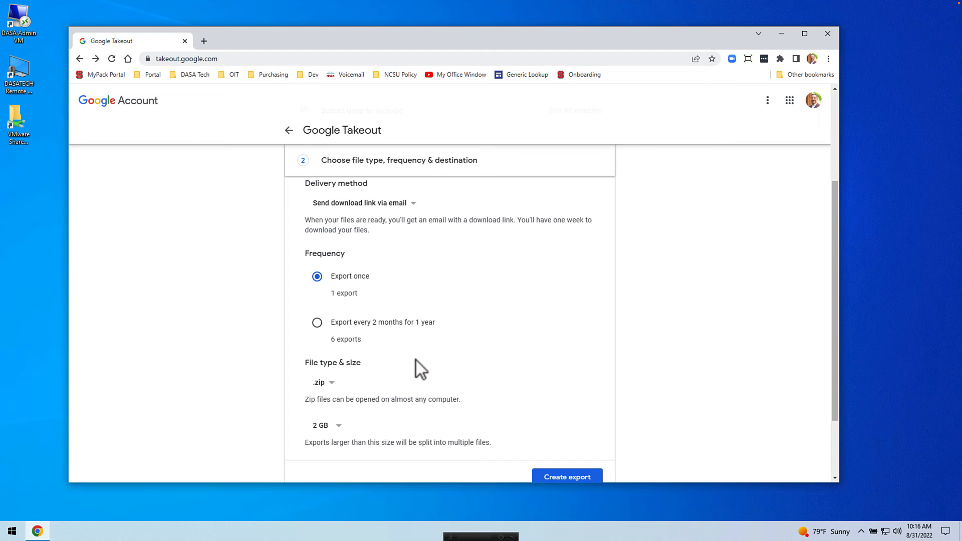
Step: Keep .zip as the export file type and set the maximum archive size to 4 GB
{"action": "left_click", "coordinate": [320, 383]}
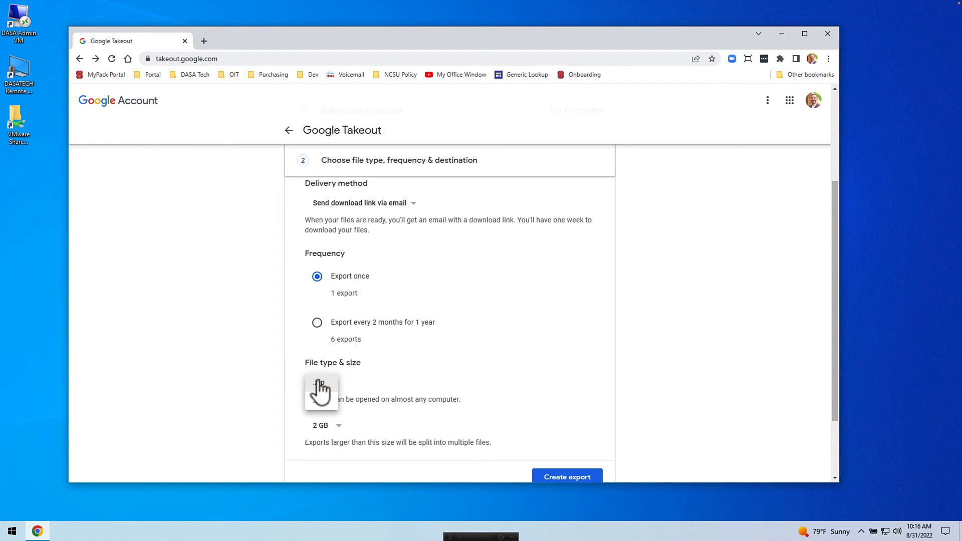
{"action": "left_click", "coordinate": [318, 387]}
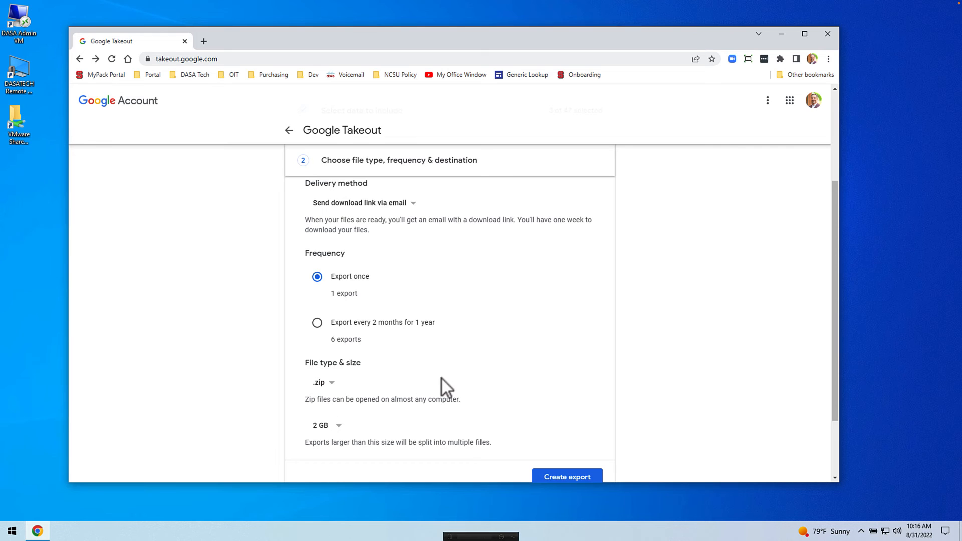
{"action": "left_click", "coordinate": [326, 426]}
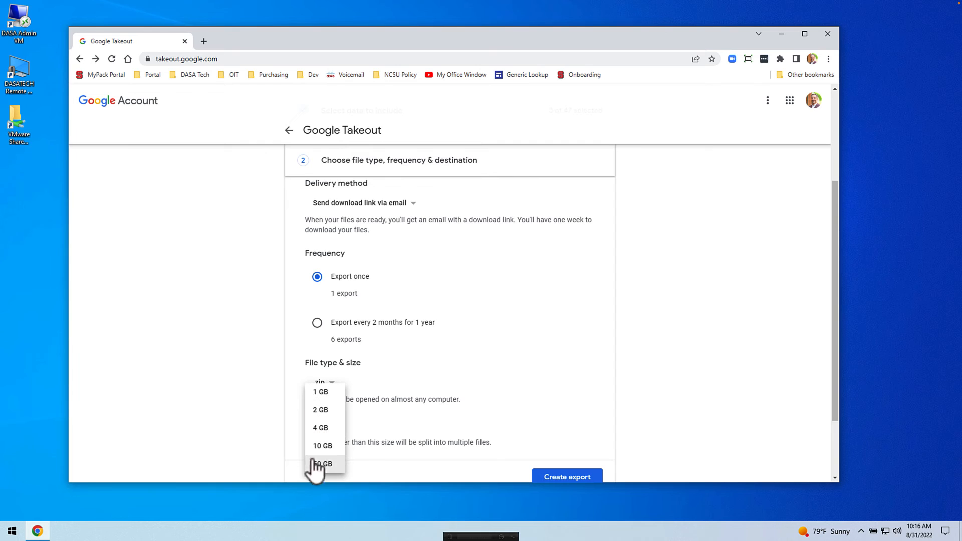
{"action": "left_click", "coordinate": [495, 422]}
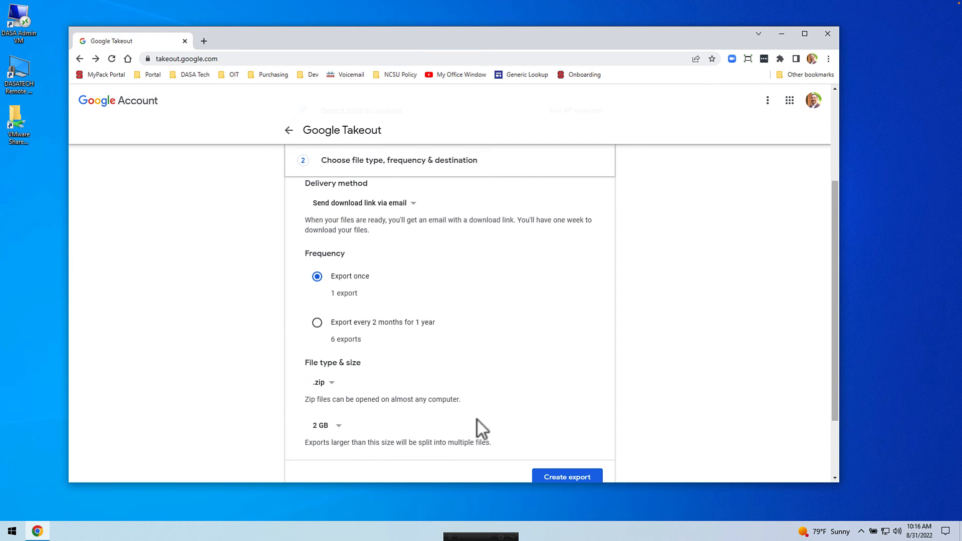
{"action": "left_click", "coordinate": [323, 431]}
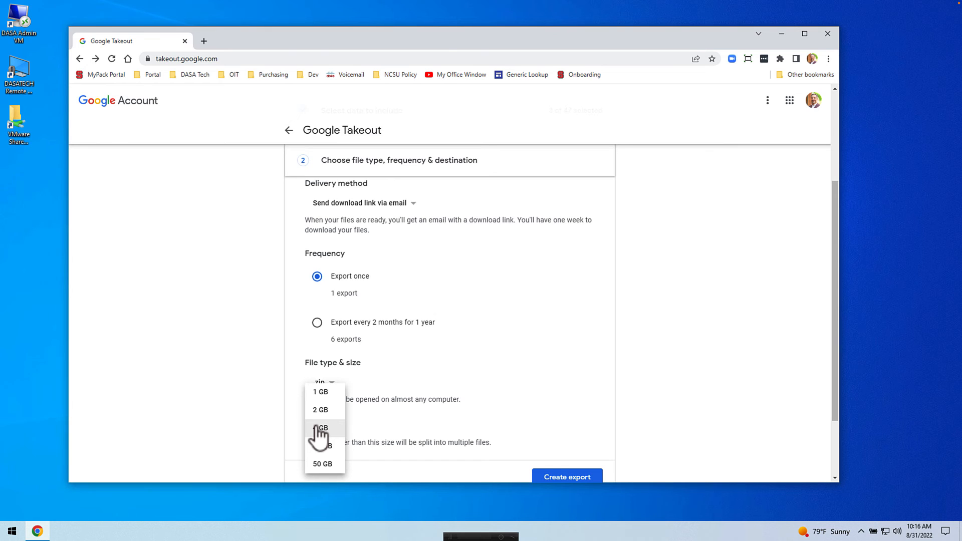
{"action": "left_click", "coordinate": [317, 428]}
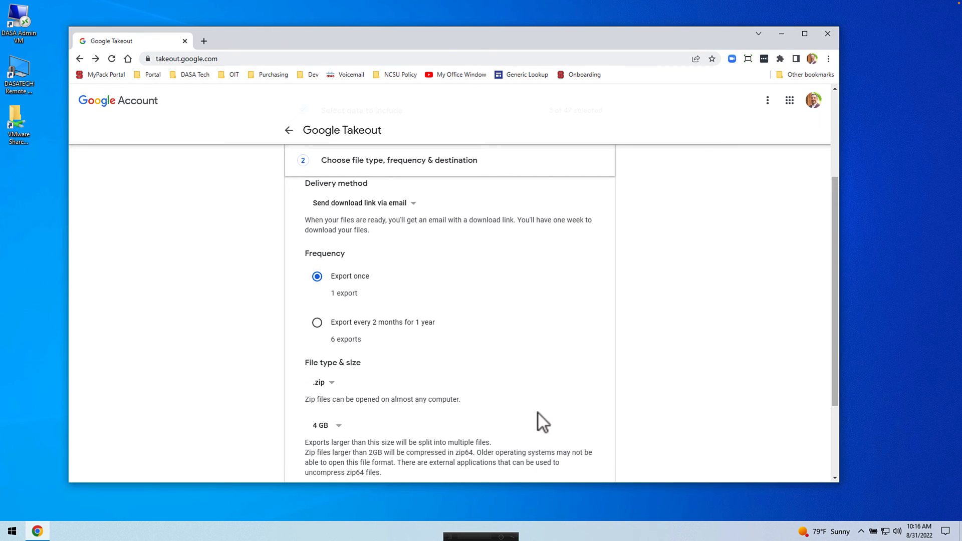
{"action": "scroll", "coordinate": [538, 414], "scroll_direction": "down", "scroll_amount": 1}
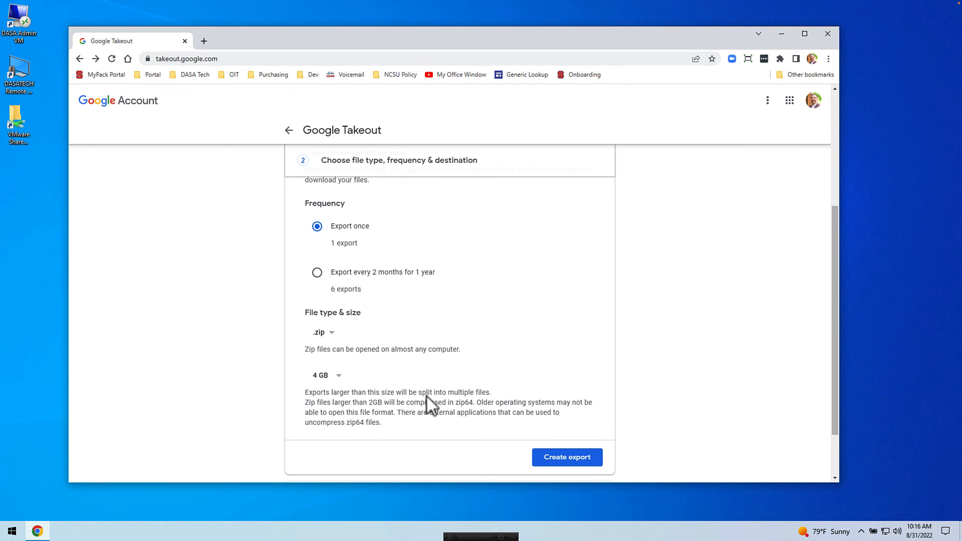
{"action": "left_click_drag", "start_coordinate": [306, 403], "coordinate": [492, 417]}
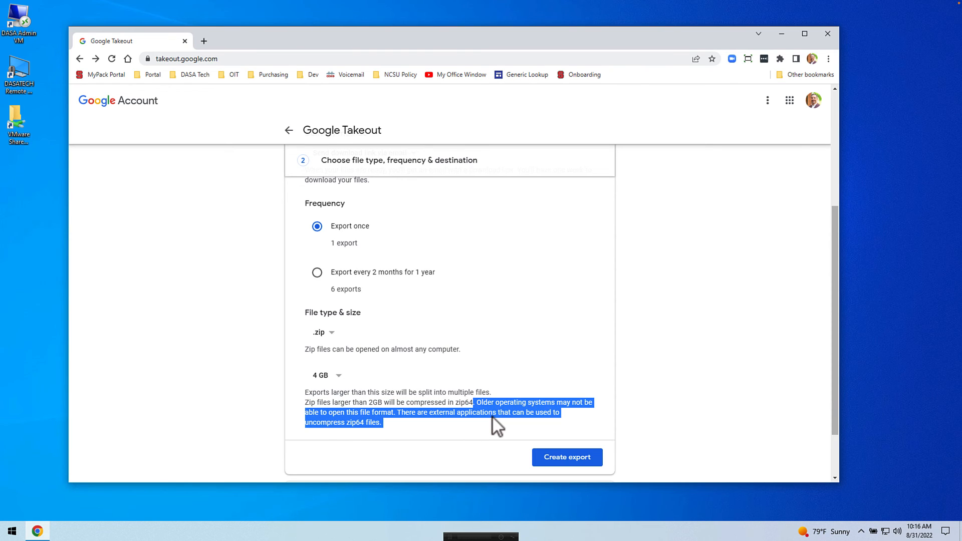
{"action": "left_click", "coordinate": [493, 417]}
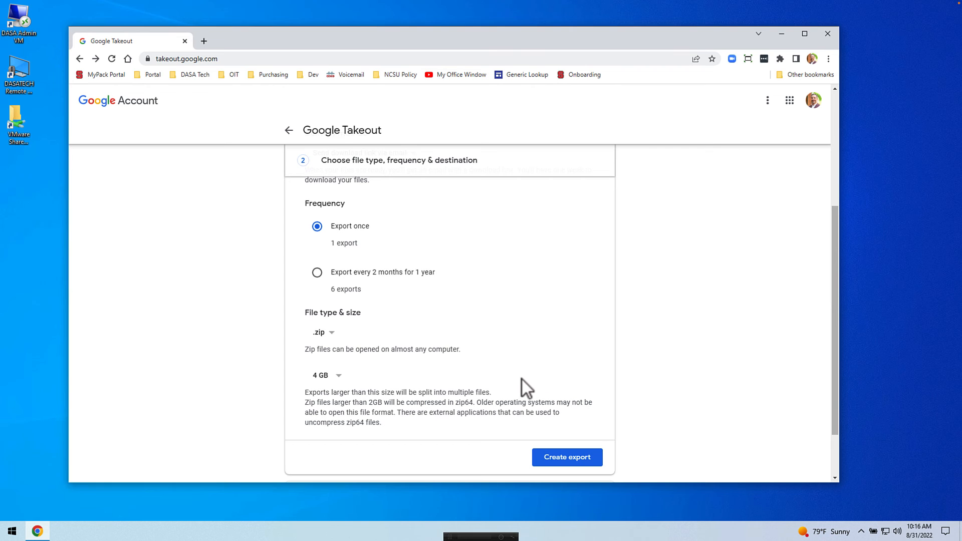
Step: Recheck the delivery, frequency and file settings, create the export and read its progress notice
{"action": "scroll", "coordinate": [515, 377], "scroll_direction": "up", "scroll_amount": 4}
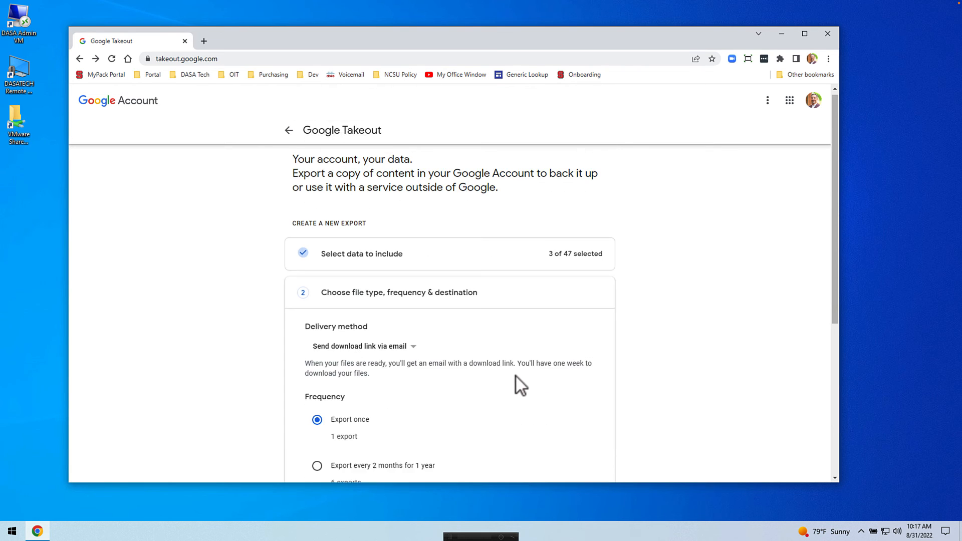
{"action": "scroll", "coordinate": [516, 377], "scroll_direction": "down", "scroll_amount": 5}
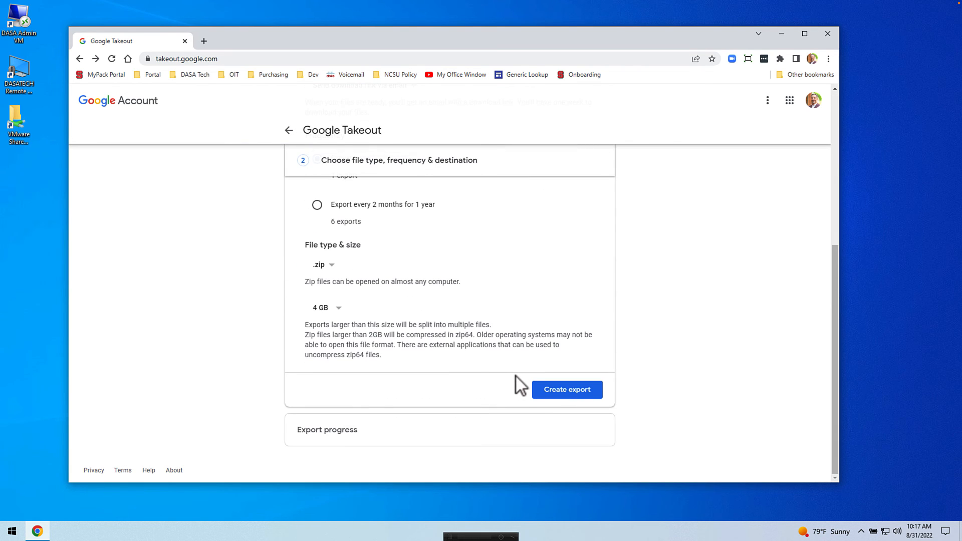
{"action": "left_click", "coordinate": [547, 391]}
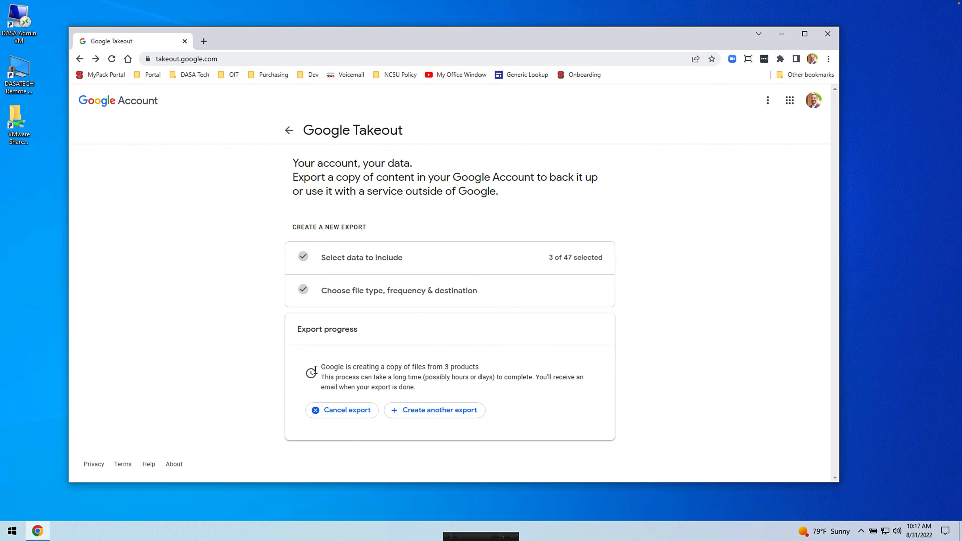
{"action": "left_click_drag", "start_coordinate": [339, 377], "coordinate": [517, 383]}
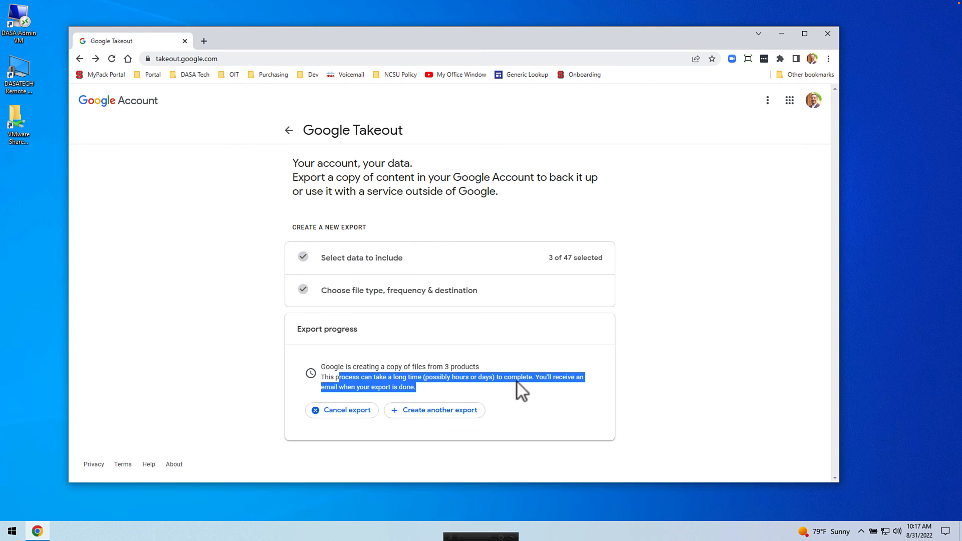
{"action": "left_click", "coordinate": [440, 371]}
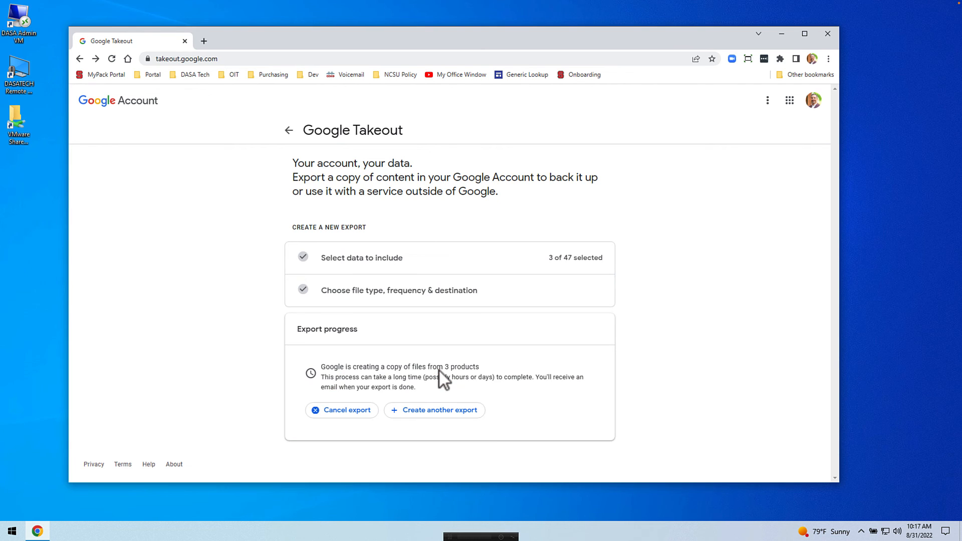